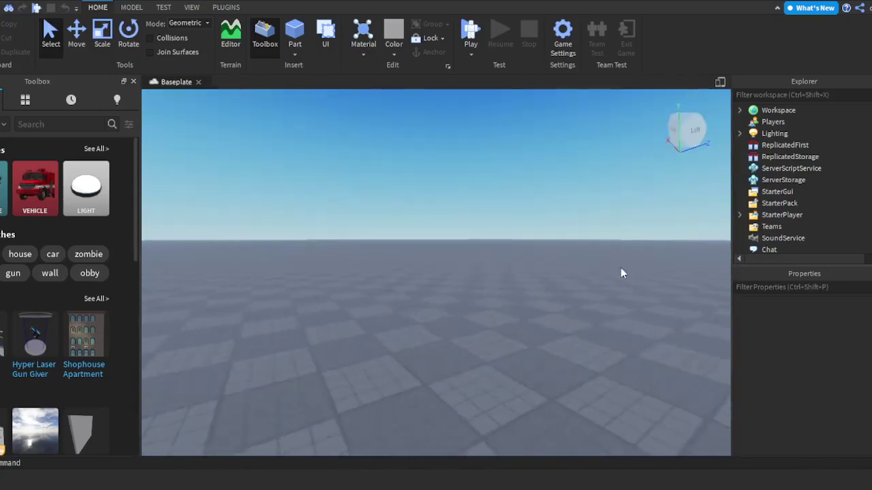
pyautogui.press('s')
pyautogui.moveTo(617, 253); pyautogui.dragTo(617, 254, button='right')
pyautogui.press('d')
pyautogui.press('w')
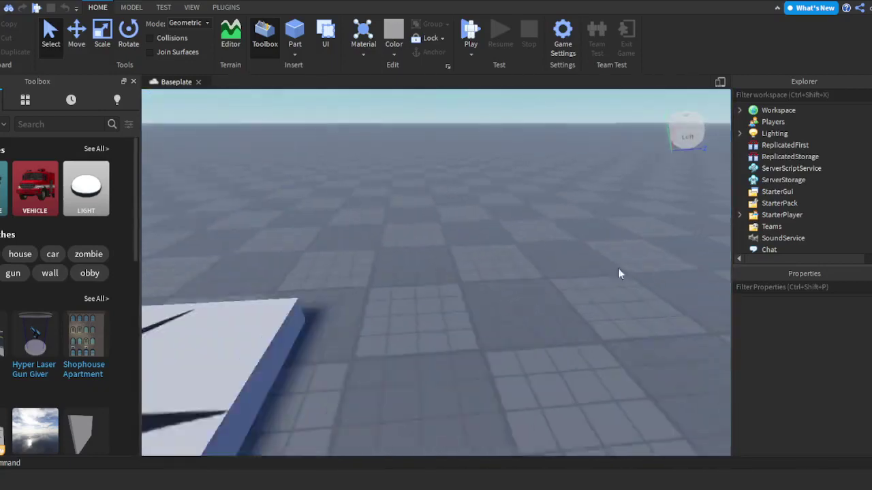
pyautogui.press('s')
pyautogui.press('w')
pyautogui.press('d')
pyautogui.press('a')
pyautogui.press('d')
pyautogui.press('w')
pyautogui.moveTo(559, 246); pyautogui.dragTo(559, 246, button='right')
pyautogui.moveTo(445, 242); pyautogui.dragTo(446, 242, button='right')
pyautogui.press('w')
pyautogui.press('s')
pyautogui.moveTo(525, 262); pyautogui.dragTo(513, 279, button='right')
pyautogui.press('a')
pyautogui.press('w')
pyautogui.press('d')
pyautogui.press('q')
pyautogui.press('e')
pyautogui.press('w')
pyautogui.press('s')
pyautogui.press('w')
pyautogui.press('s')
pyautogui.press('w')
pyautogui.press('d')
pyautogui.moveTo(580, 307); pyautogui.dragTo(563, 329, button='right')
pyautogui.press('w')
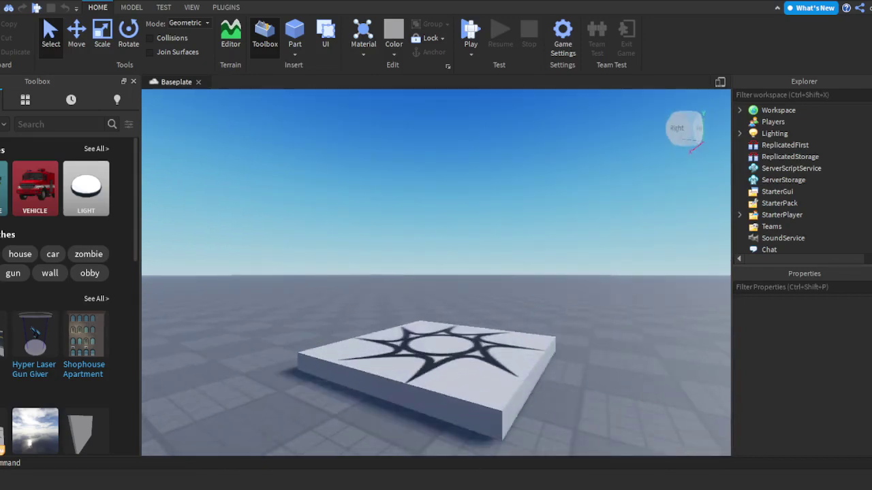
pyautogui.moveTo(564, 329); pyautogui.dragTo(564, 329, button='right')
pyautogui.press('w')
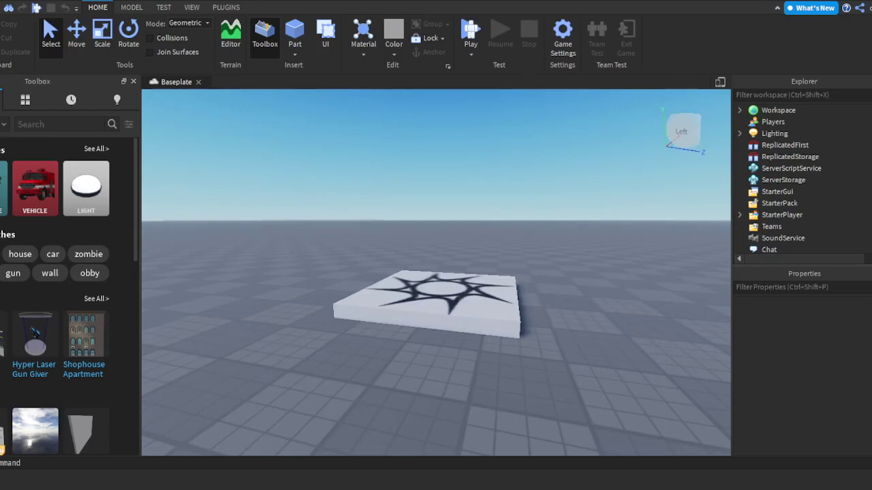
pyautogui.press('w')
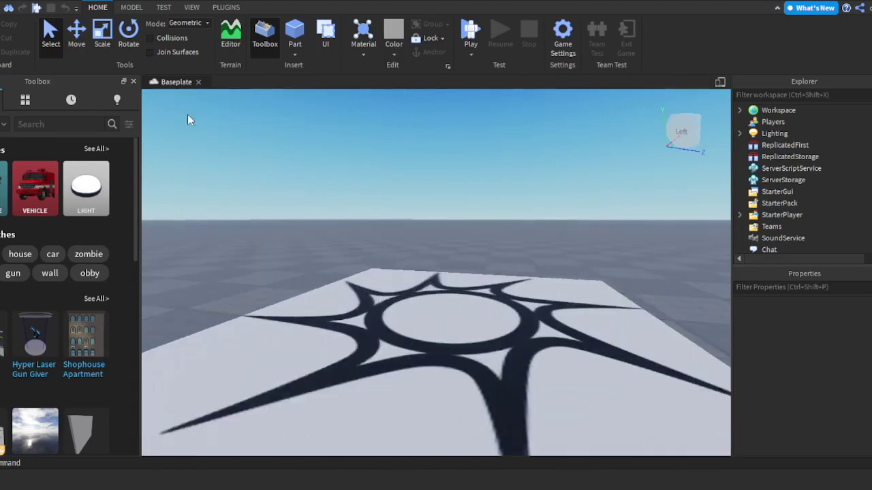
# Step: Insert a block part and place it on the baseplate beside the spawn location
pyautogui.click(297, 41)
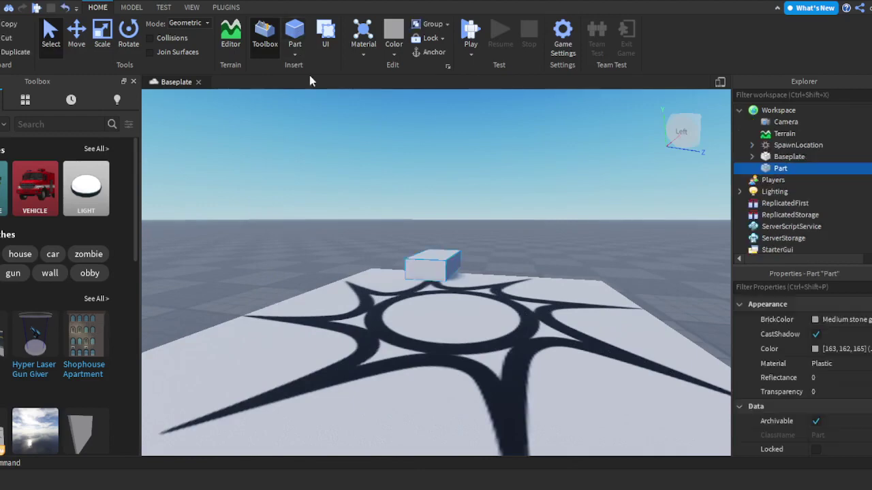
pyautogui.press('w')
pyautogui.moveTo(441, 180); pyautogui.dragTo(471, 268, button='right')
pyautogui.scroll(-3, 485, 255)
pyautogui.moveTo(493, 250); pyautogui.dragTo(497, 218)
pyautogui.scroll(-6, 460, 281)
pyautogui.scroll(10, 496, 219)
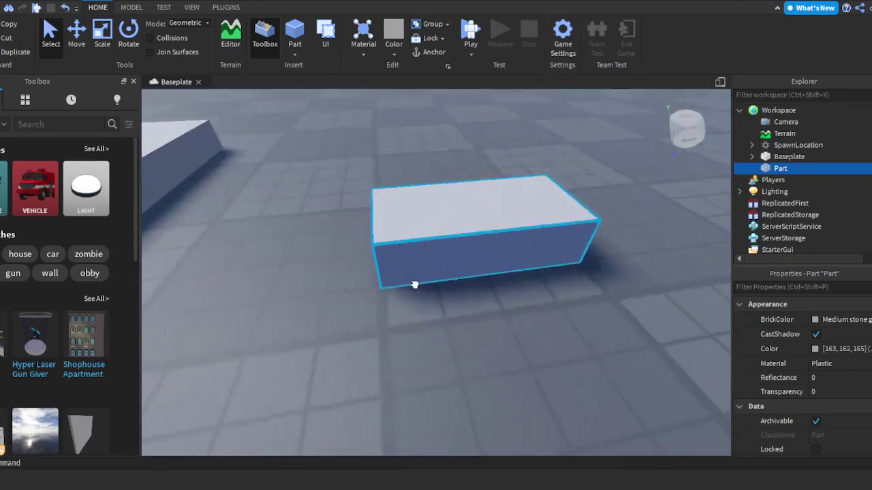
pyautogui.moveTo(414, 285); pyautogui.dragTo(392, 264)
pyautogui.moveTo(452, 236); pyautogui.dragTo(447, 227, button='right')
# Step: Add a BillboardGui to the part and select the new BillboardGui
pyautogui.moveTo(799, 172)
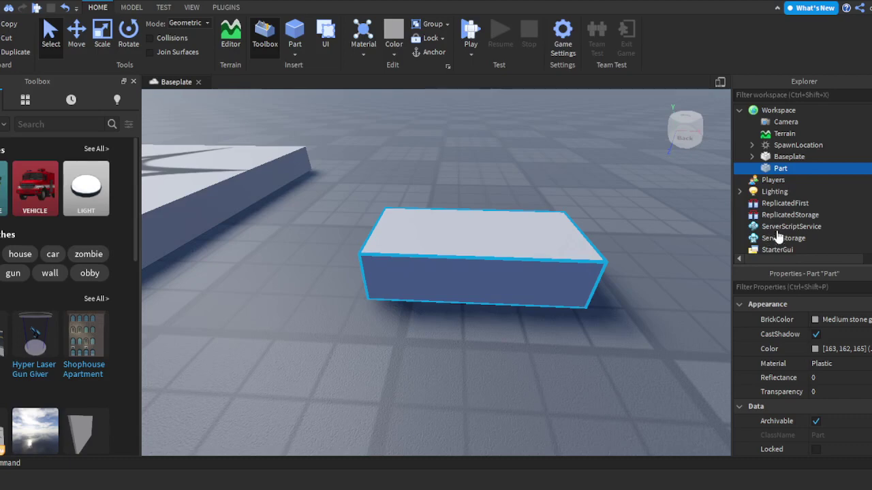
pyautogui.click(808, 213)
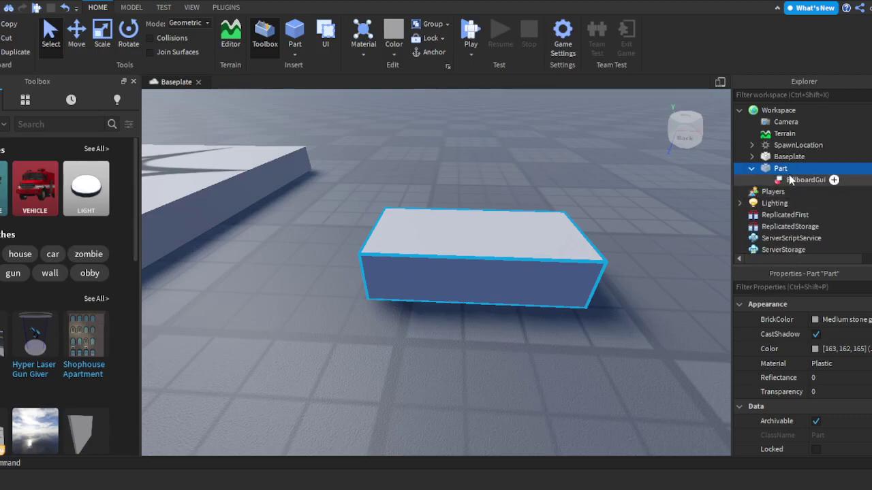
pyautogui.click(792, 180)
pyautogui.moveTo(625, 180)
pyautogui.mouseDown(button='right')
pyautogui.moveTo(625, 172)
pyautogui.moveTo(616, 175)
pyautogui.moveTo(624, 171)
pyautogui.mouseUp(button='right')
pyautogui.scroll(-4, 620, 173)
pyautogui.scroll(3, 620, 173)
pyautogui.moveTo(548, 326); pyautogui.dragTo(544, 331, button='right')
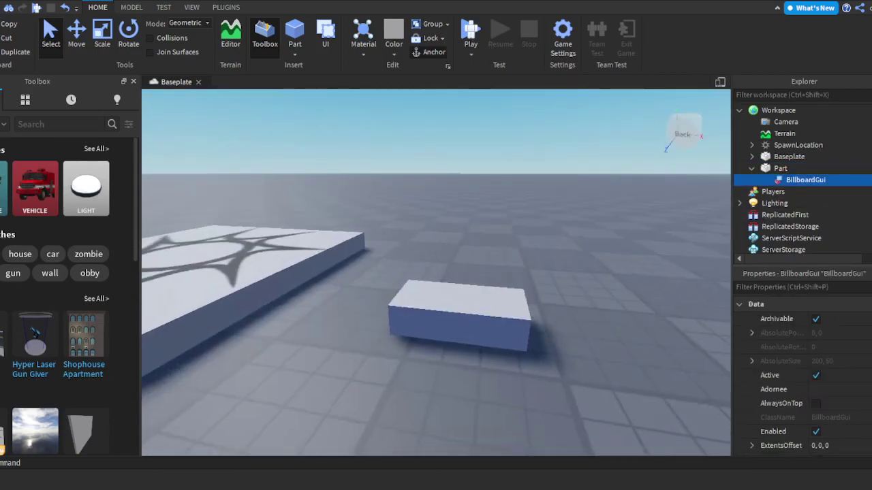
# Step: Set the BillboardGui's StudsOffset to 0, 2, 5 so it sits above the part
pyautogui.moveTo(818, 184)
pyautogui.scroll(-3, 820, 361)
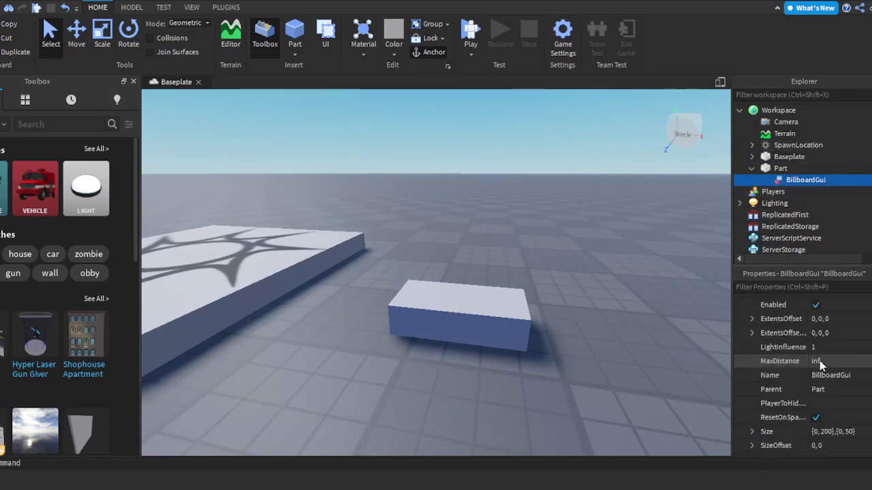
pyautogui.scroll(-5, 819, 360)
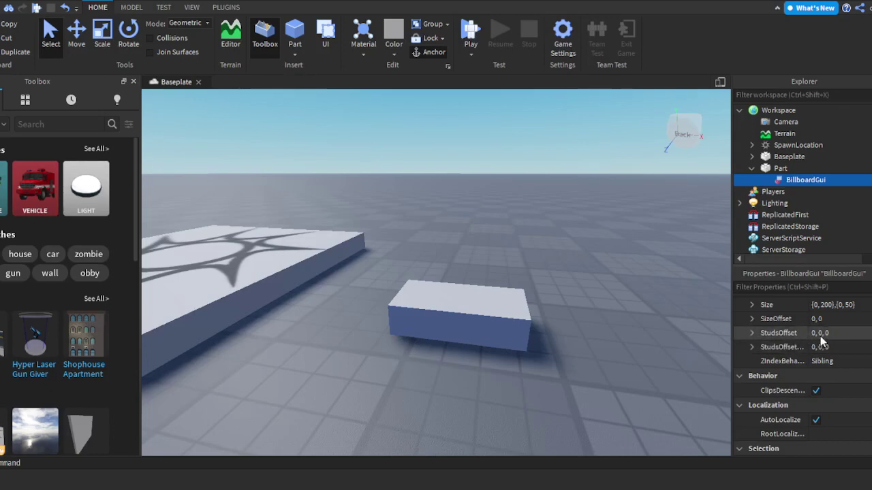
pyautogui.click(829, 335)
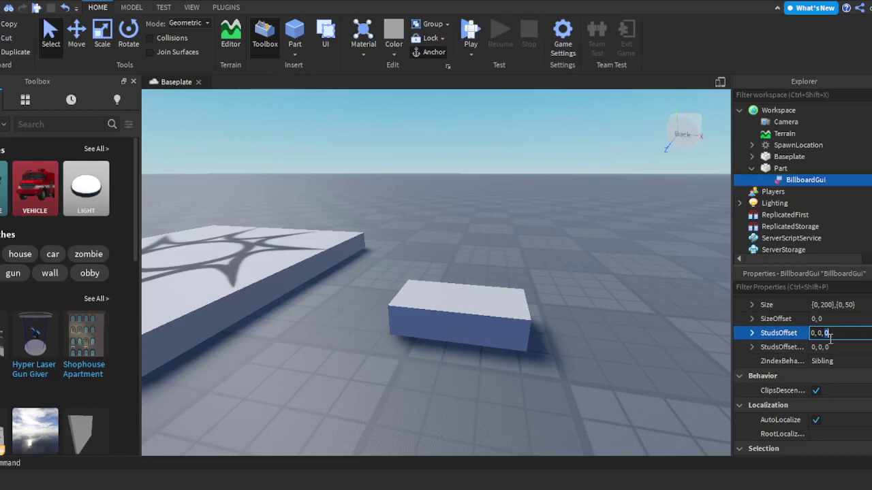
pyautogui.press('BackSpace')
pyautogui.write('6')
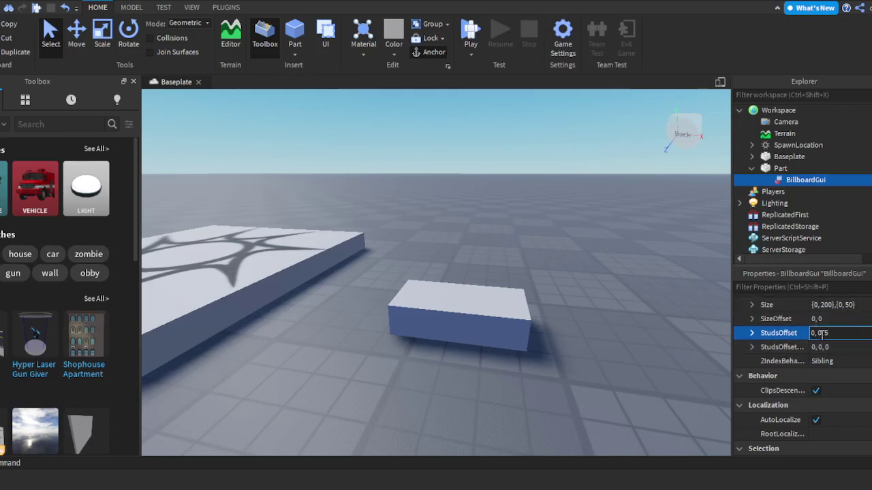
pyautogui.press('BackSpace')
pyautogui.write('2')
pyautogui.press('Return')
pyautogui.moveTo(603, 361); pyautogui.dragTo(602, 361, button='right')
pyautogui.press('s')
pyautogui.press('w')
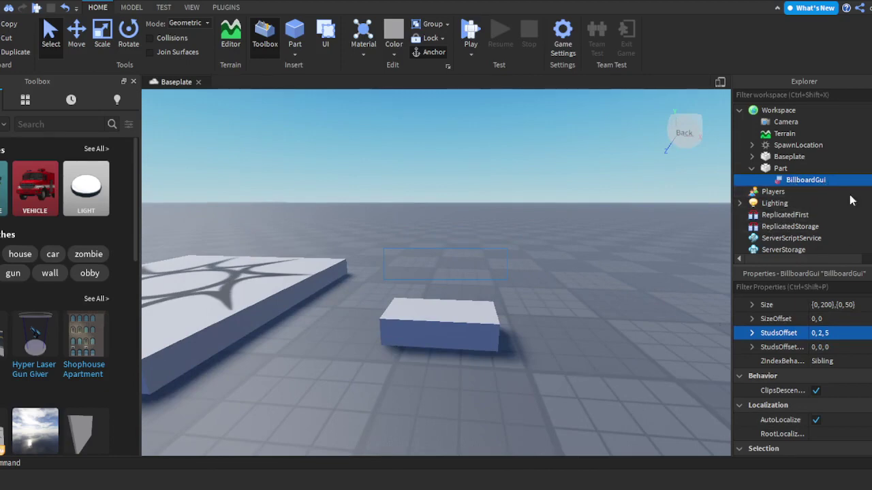
# Step: Add a TextLabel to the BillboardGui and set the label's background transparency to 1
pyautogui.click(800, 237)
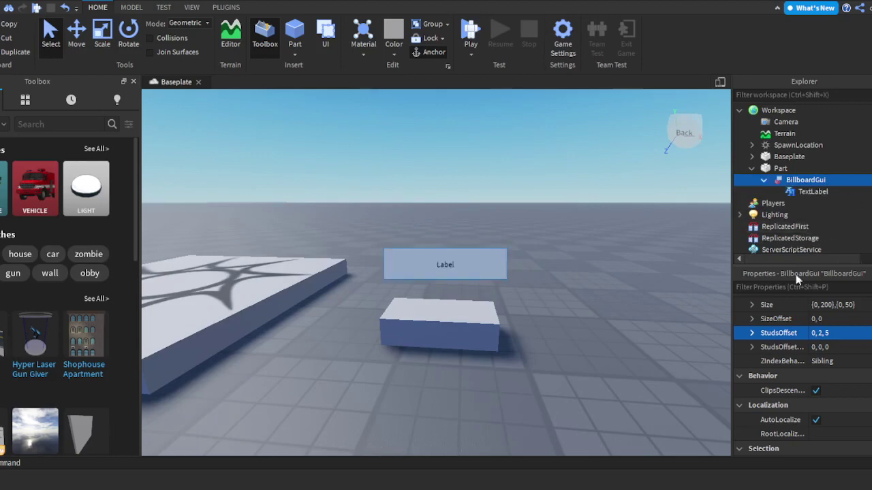
pyautogui.click(793, 195)
pyautogui.scroll(-5, 839, 361)
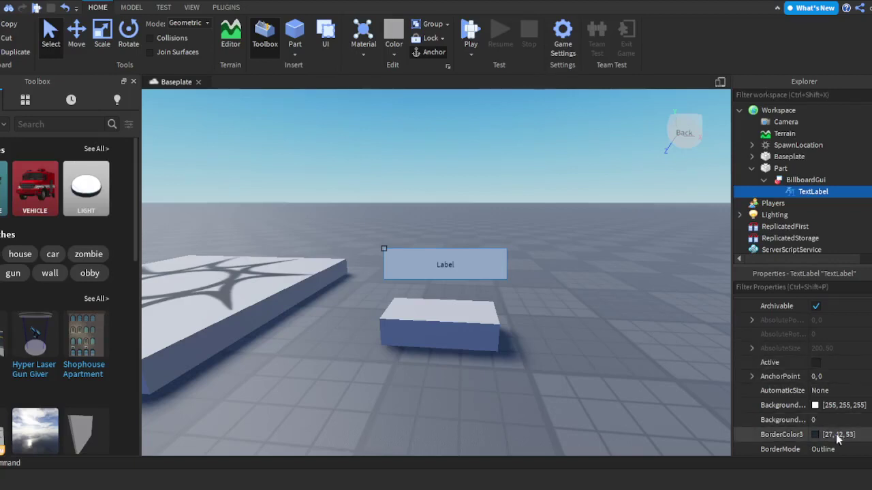
pyautogui.click(834, 420)
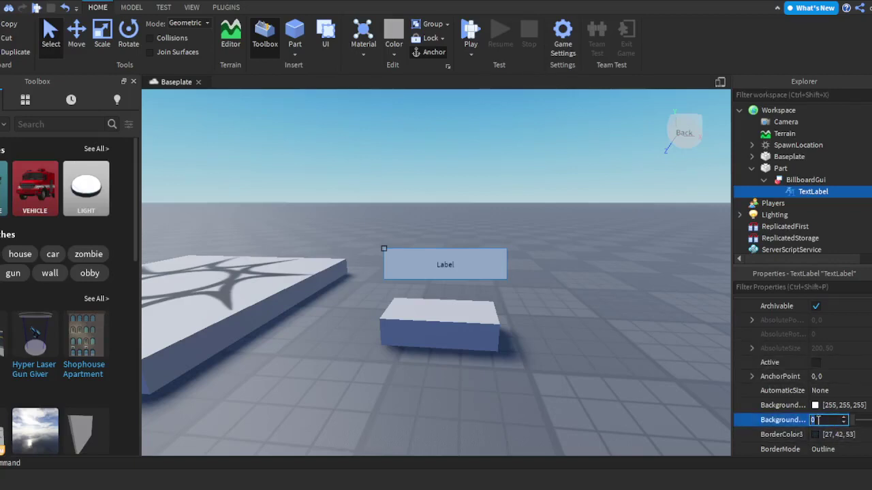
pyautogui.moveTo(853, 421); pyautogui.dragTo(871, 420)
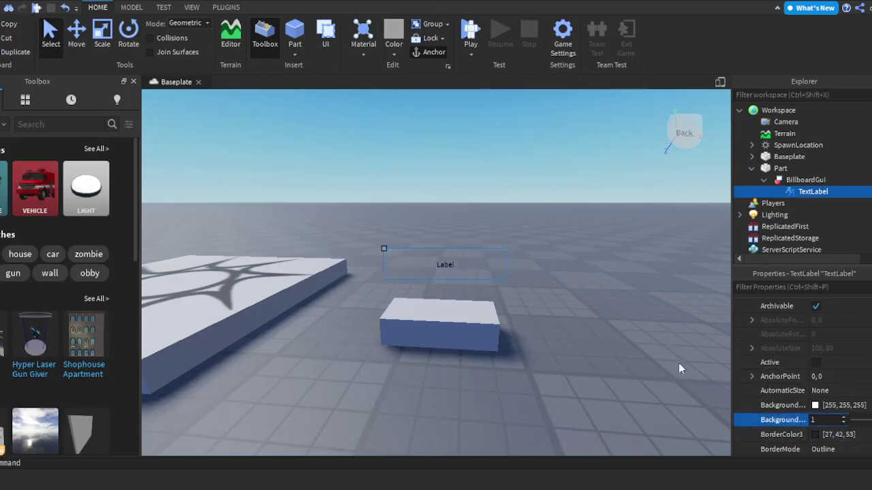
# Step: Set the TextLabel's font to Cartoon
pyautogui.scroll(-1, 829, 364)
pyautogui.scroll(-6, 831, 375)
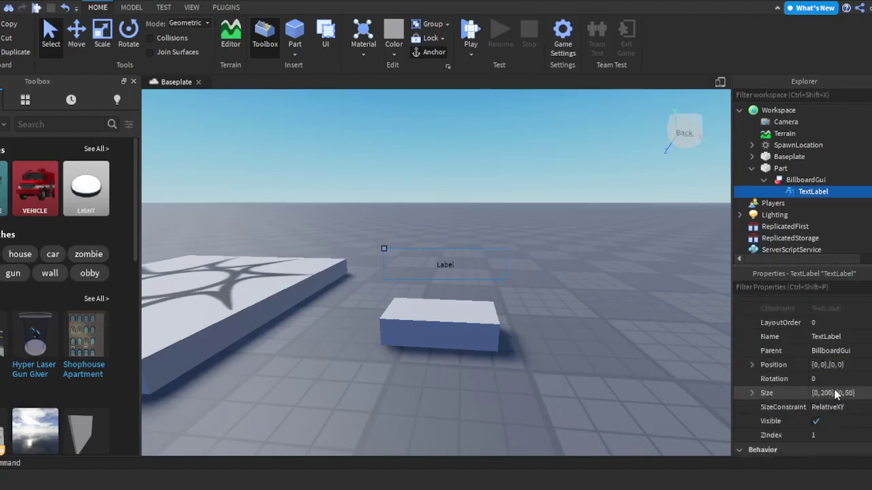
pyautogui.scroll(-9, 818, 399)
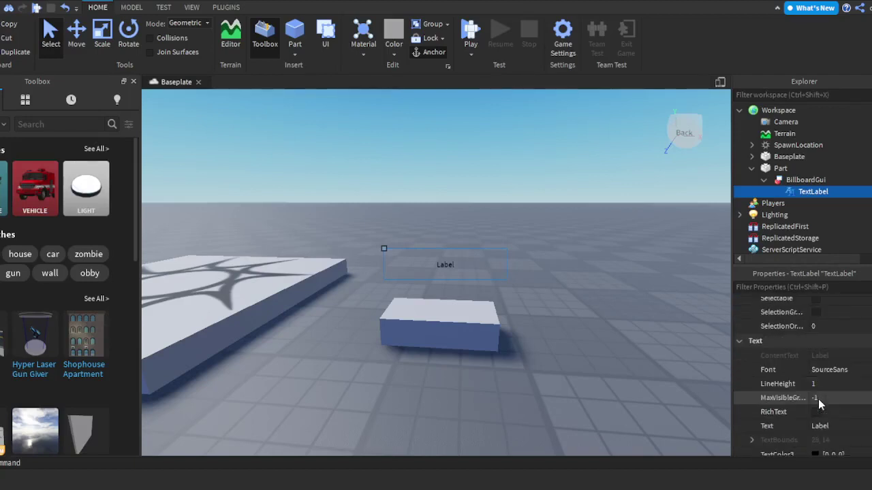
pyautogui.click(829, 327)
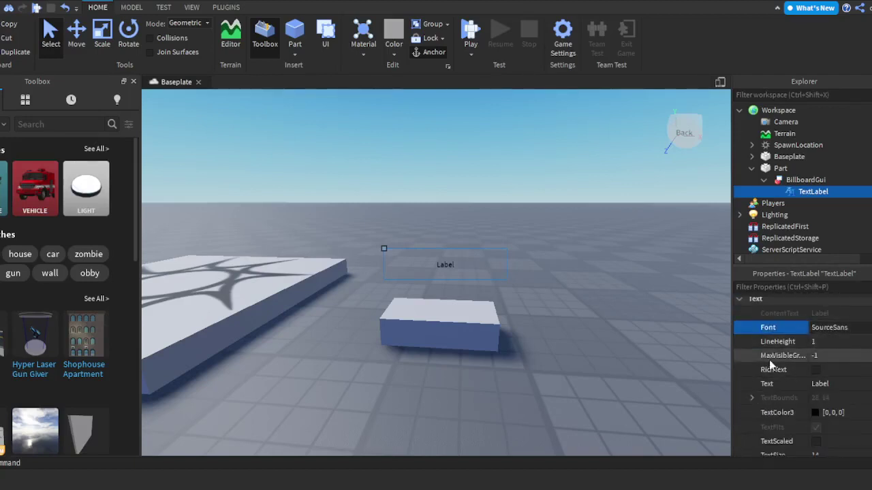
pyautogui.click(836, 345)
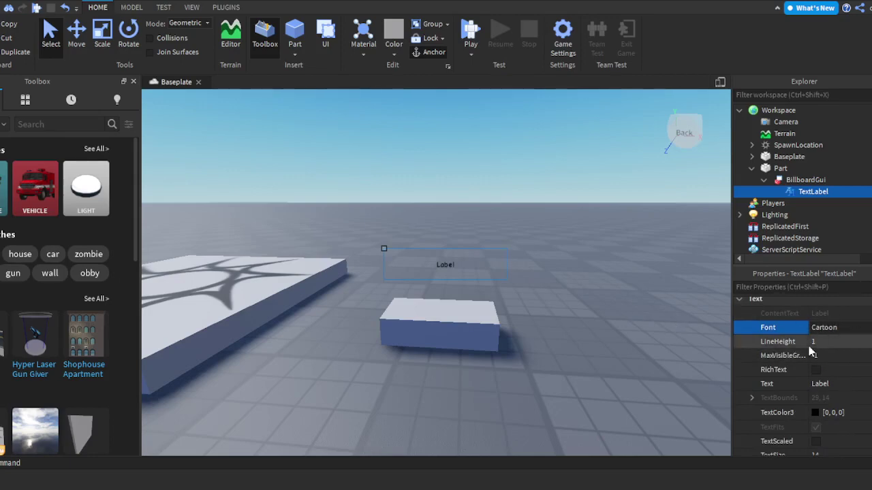
# Step: Change the TextLabel's text to "RETJERITRE"
pyautogui.click(823, 384)
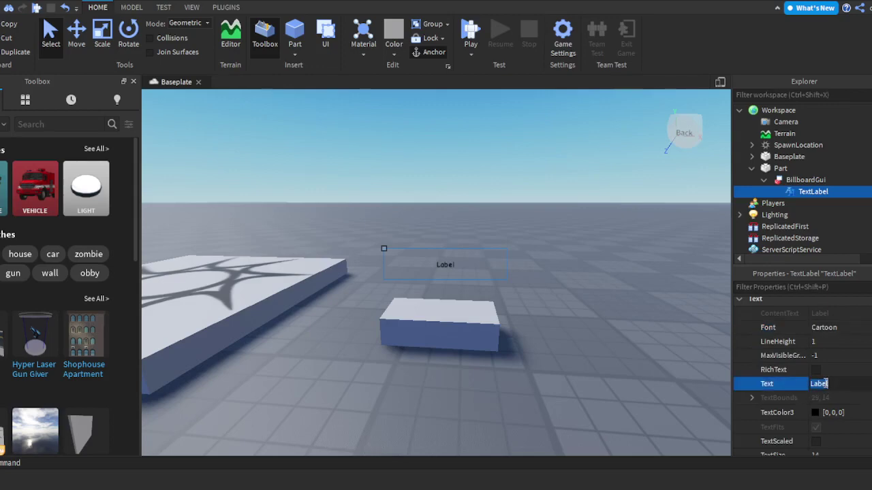
pyautogui.press('BackSpace')
pyautogui.write('RETJERITRE')
pyautogui.press('Return')
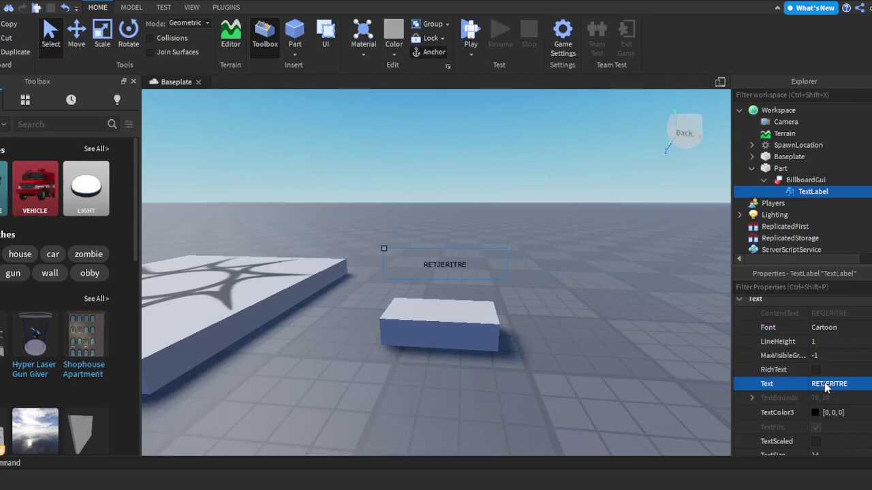
# Step: Enable TextScaled on the TextLabel so the text fills the billboard
pyautogui.scroll(-3, 849, 400)
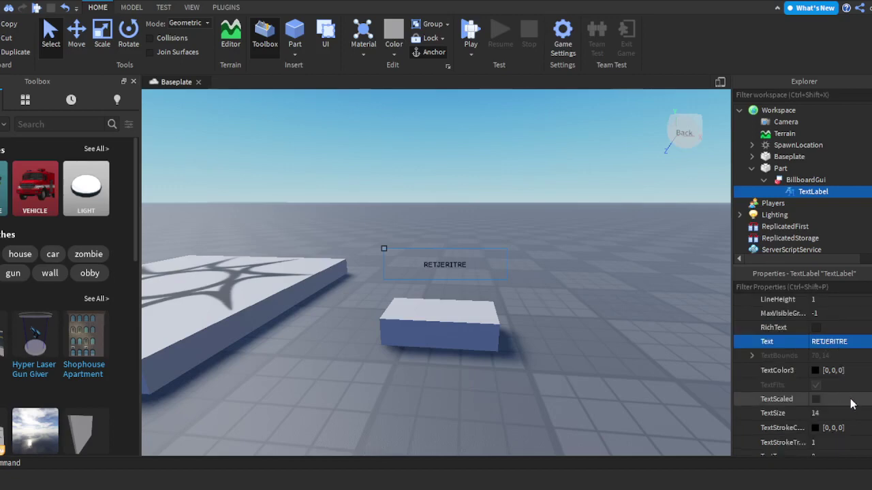
pyautogui.click(816, 399)
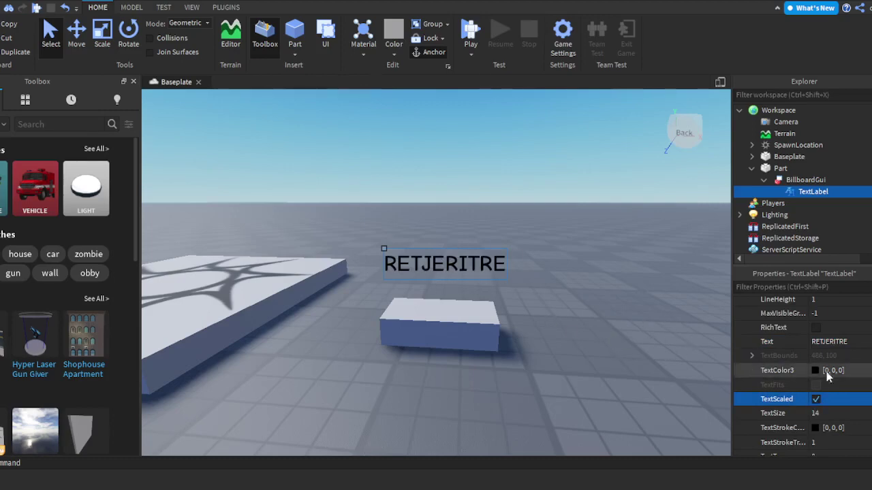
pyautogui.scroll(-3, 833, 375)
pyautogui.scroll(3, 831, 377)
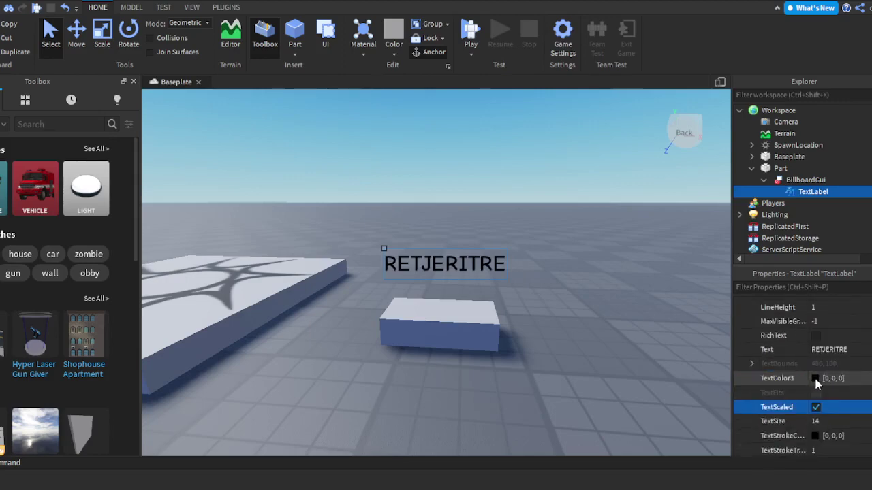
# Step: Set the TextLabel's text color to turquoise (51, 216, 192)
pyautogui.click(813, 380)
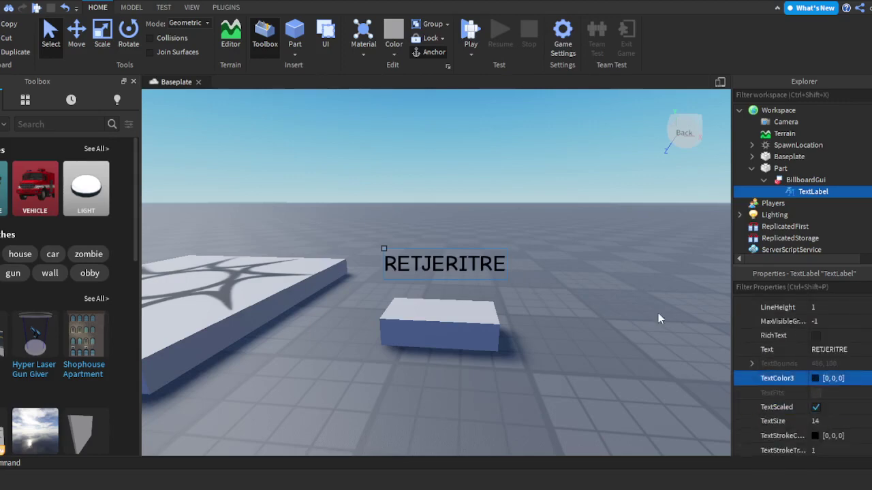
pyautogui.moveTo(567, 177); pyautogui.dragTo(505, 174)
pyautogui.click(566, 158)
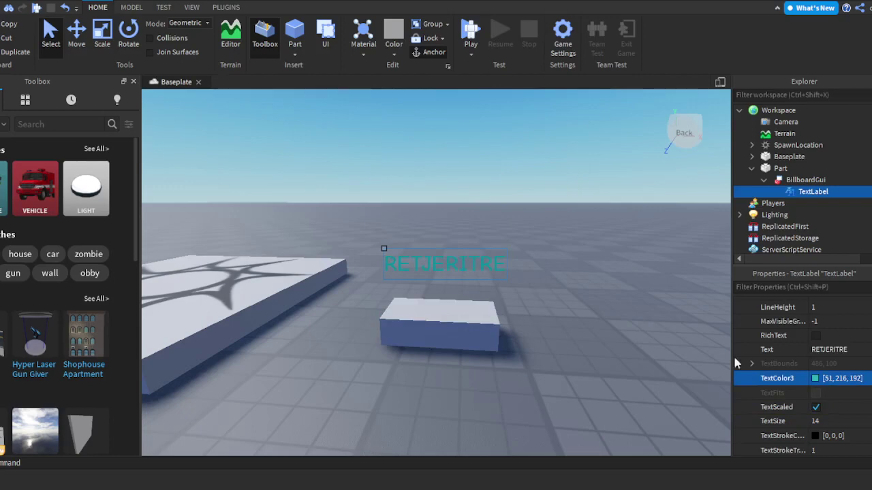
# Step: Set the TextLabel's text color to red (216, 0, 4)
pyautogui.click(843, 378)
pyautogui.click(816, 380)
pyautogui.moveTo(414, 173); pyautogui.dragTo(428, 138)
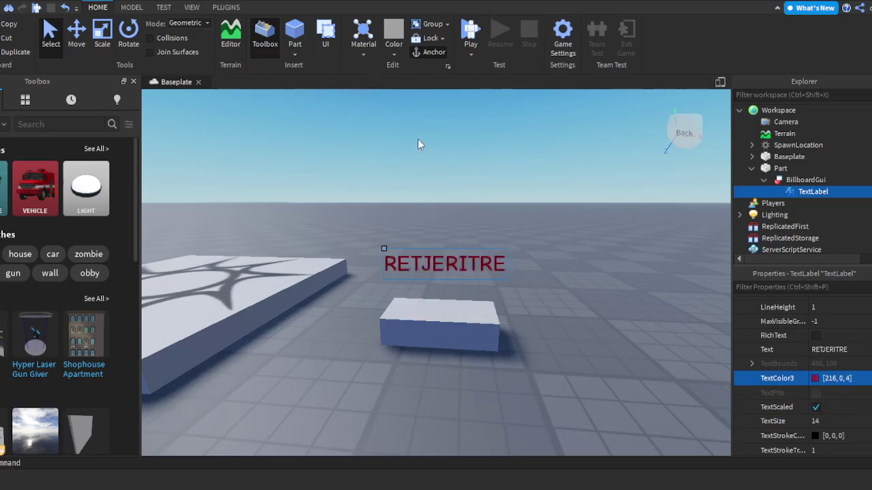
# Step: Examine the label floating above the part from different angles and distances
pyautogui.click(530, 313)
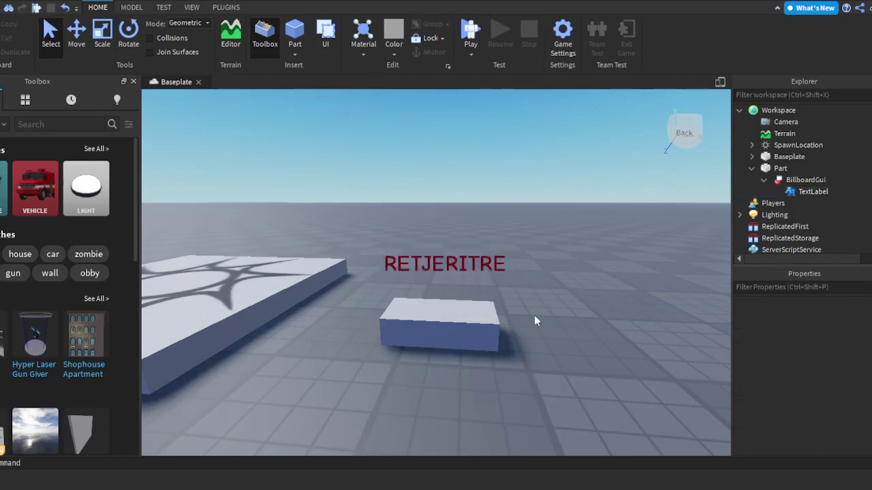
pyautogui.scroll(2, 501, 345)
pyautogui.moveTo(510, 331)
pyautogui.mouseDown(button='right')
pyautogui.moveTo(469, 327)
pyautogui.moveTo(463, 313)
pyautogui.moveTo(500, 331)
pyautogui.mouseUp(button='right')
pyautogui.click(501, 332)
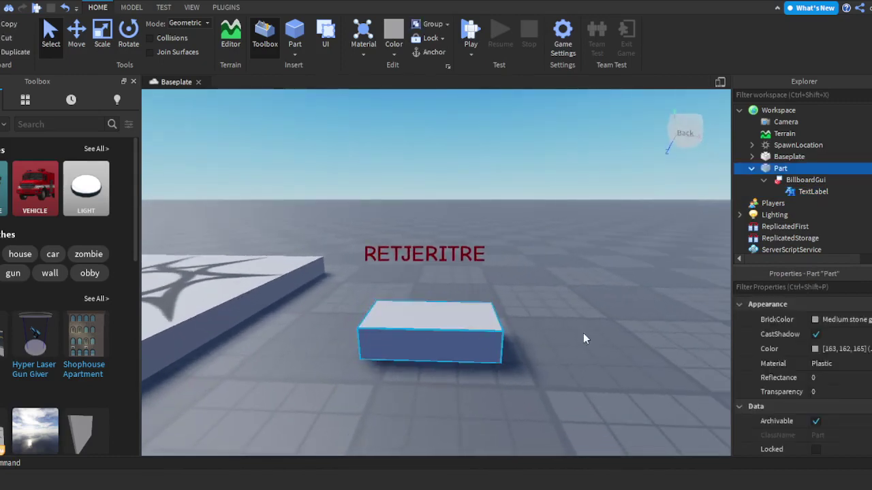
pyautogui.moveTo(600, 334); pyautogui.dragTo(556, 349, button='right')
pyautogui.click(603, 336)
pyautogui.scroll(-1, 763, 171)
pyautogui.scroll(1, 776, 176)
# Step: Move the BillboardGui with its TextLabel out of the Part and into ServerStorage
pyautogui.click(778, 181)
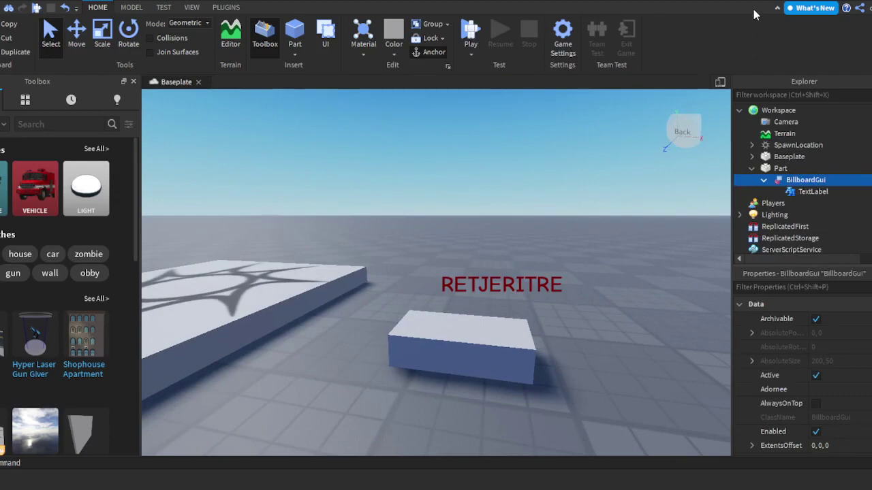
pyautogui.press('Delete')
pyautogui.scroll(-1, 777, 181)
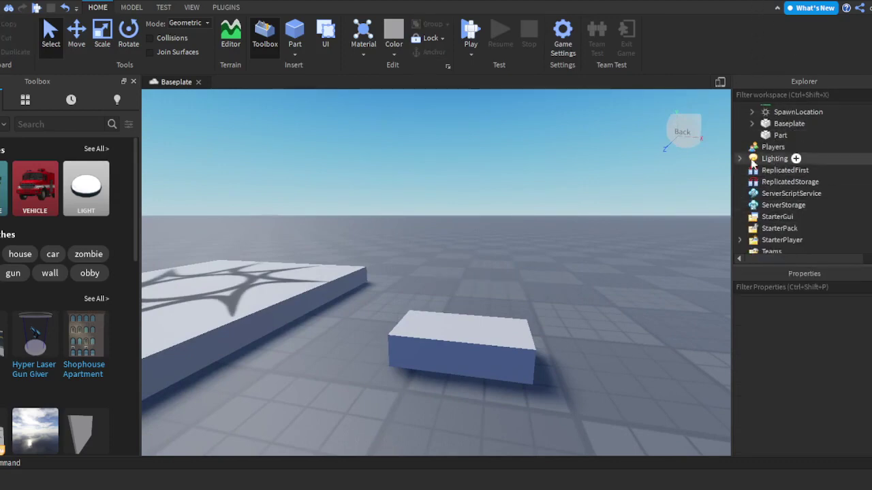
pyautogui.click(765, 205)
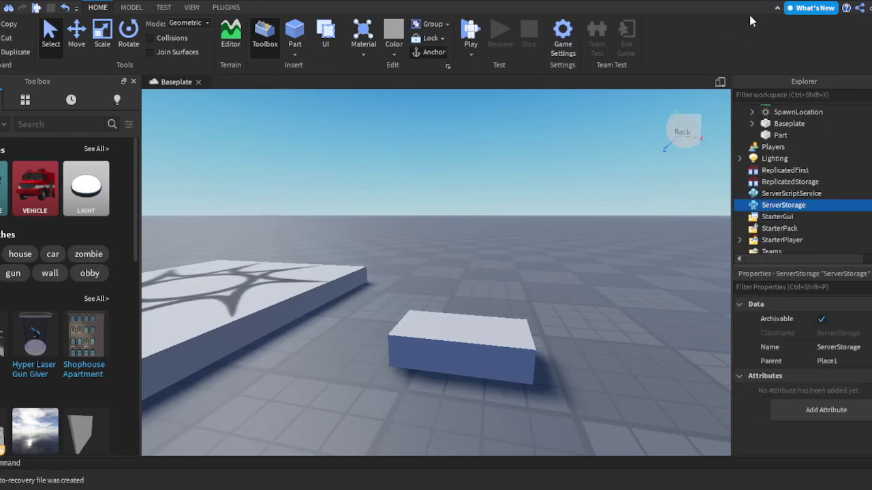
pyautogui.hotkey('ctrl', 'shift', 'v')
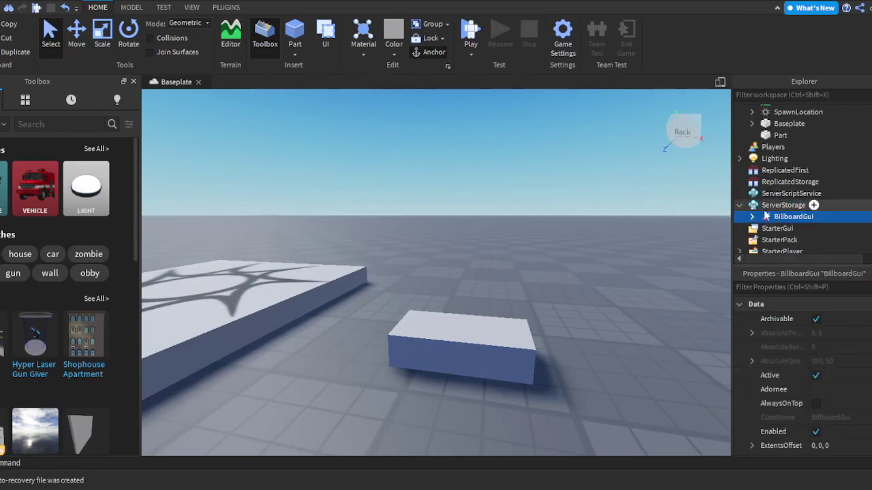
pyautogui.scroll(-1, 764, 211)
pyautogui.click(751, 184)
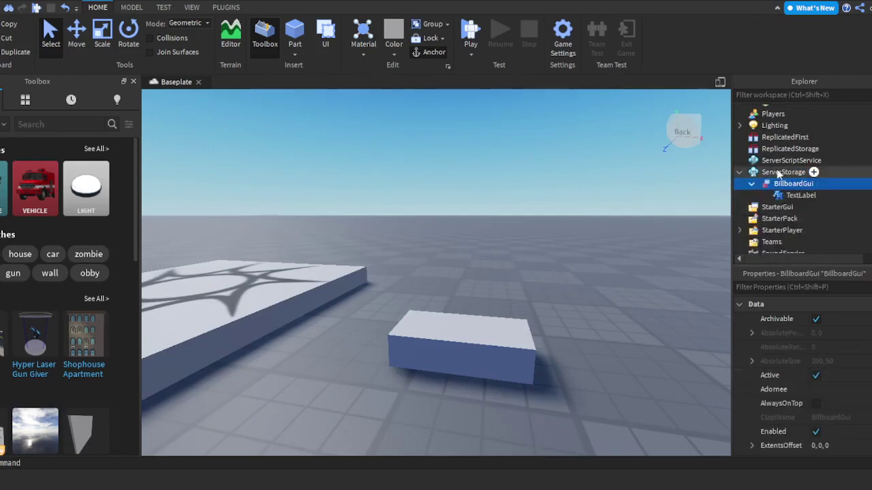
pyautogui.click(751, 183)
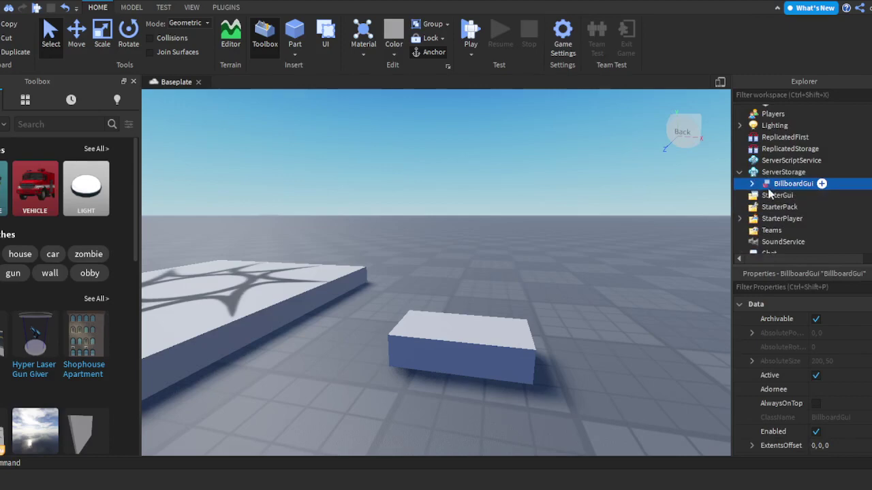
# Step: Add a new Script to ServerScriptService
pyautogui.scroll(2, 771, 195)
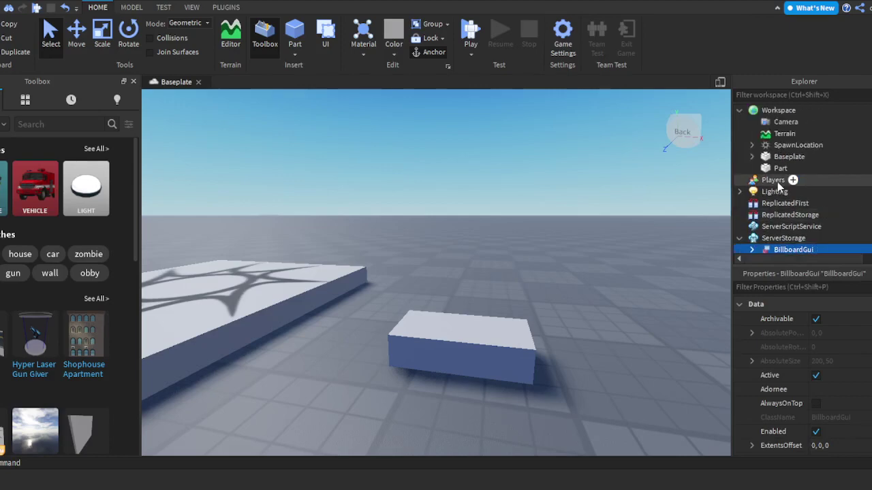
pyautogui.click(788, 228)
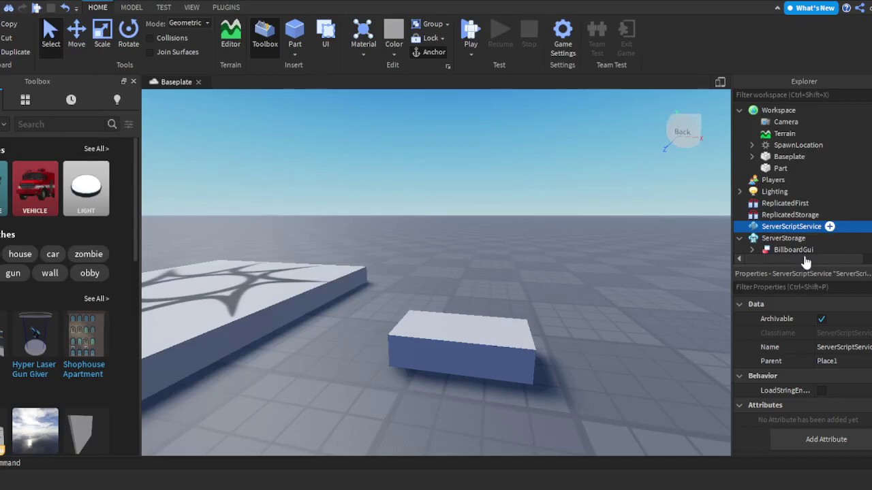
pyautogui.click(789, 259)
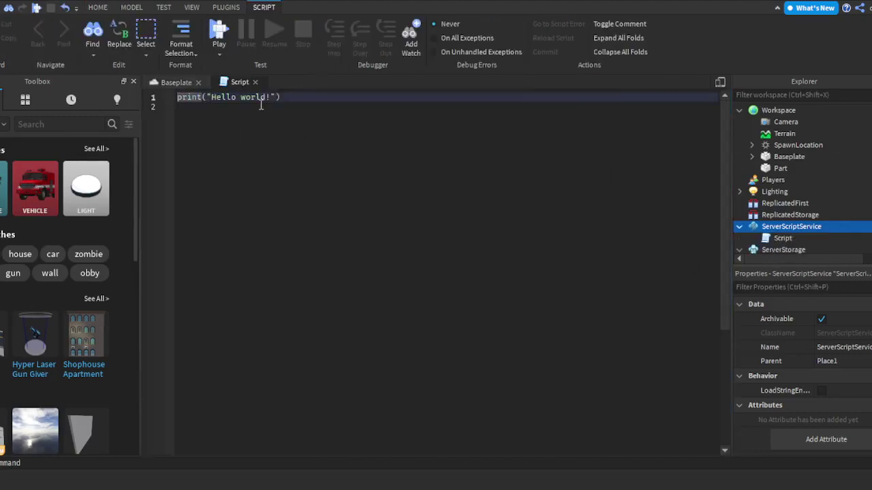
# Step: Replace the default code with a PlayerAdded/CharacterAdded script that clones the ServerStorage BillboardGui onto a named player's Head with placeholder text and color 255,255,0
pyautogui.moveTo(243, 108); pyautogui.dragTo(178, 94)
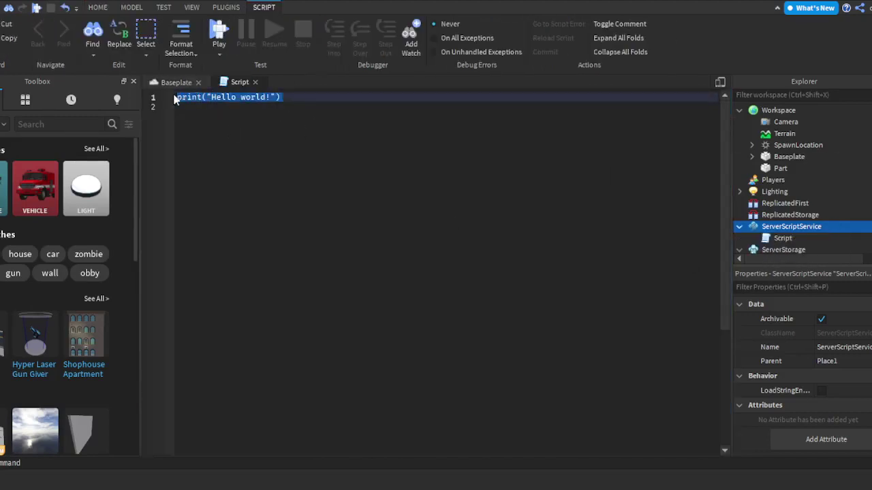
pyautogui.press('BackSpace')
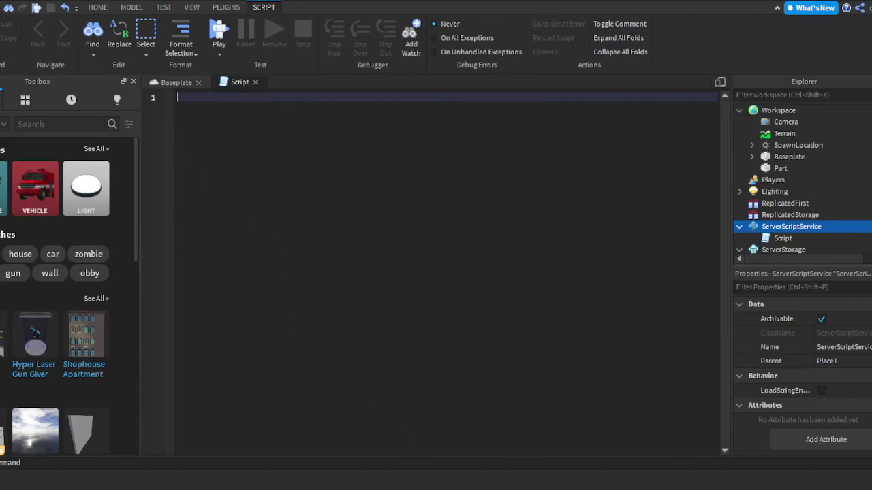
pyautogui.write('local billboardgui = \tgame:GetService("ServerStorage"):WaitForChild("BillboardGui")  game.Players.PlayerAdded:Connect(function(player)  \tplayer.CharacterAdded:Connect(function(character)  \t\tif player.Name == "YOUR NAME" then \t\t\tlocal clonedgui = billboardgui:Clone() \t\t\tclonedgui.TextLabel.Text = "TEXT" \t\t\tclonedgui.TextLabel.TextColor3 = Color3.fromRGB(255,255,0) \t\t\tclonedgui.Parent = game.Workspace:WaitForChild(player.Name).Head \t\tend  \tend)   end)')
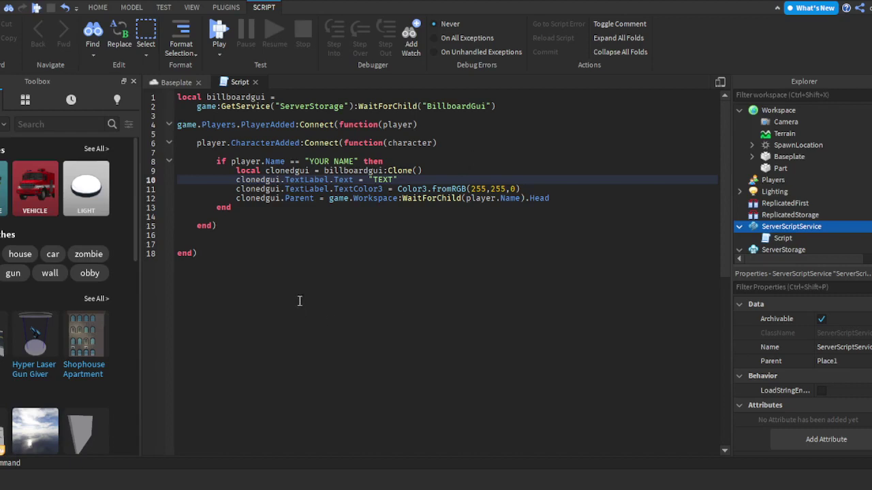
pyautogui.click(224, 257)
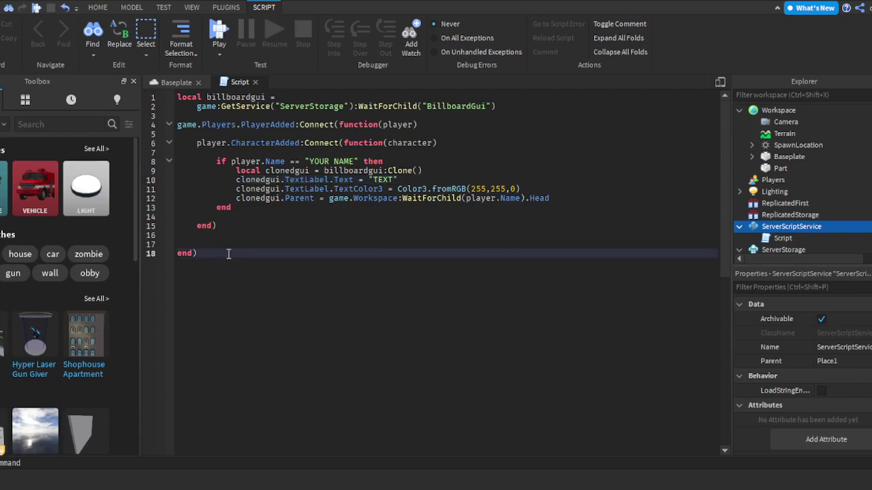
pyautogui.moveTo(229, 254); pyautogui.dragTo(153, 98)
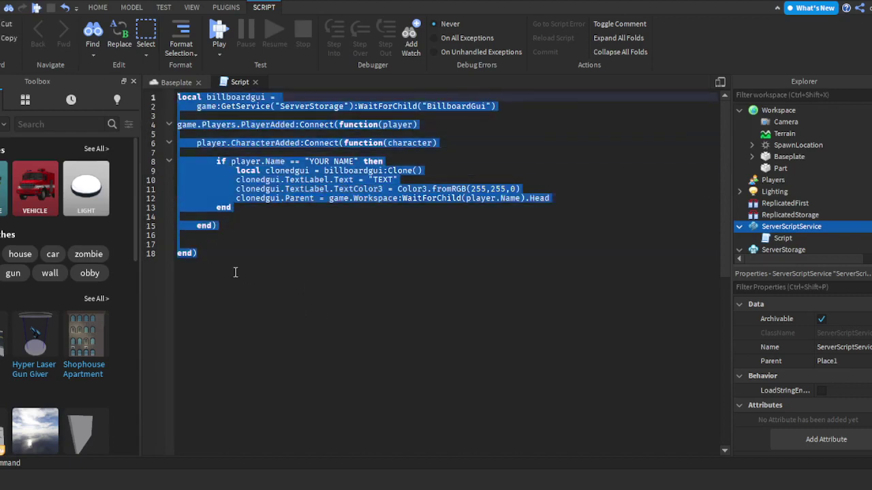
pyautogui.moveTo(235, 272); pyautogui.dragTo(150, 91)
# Step: Rename the script in ServerScriptService as Tag
pyautogui.click(780, 239)
pyautogui.click(824, 361)
pyautogui.press('BackSpace')
pyautogui.write('Tag')
pyautogui.press('Return')
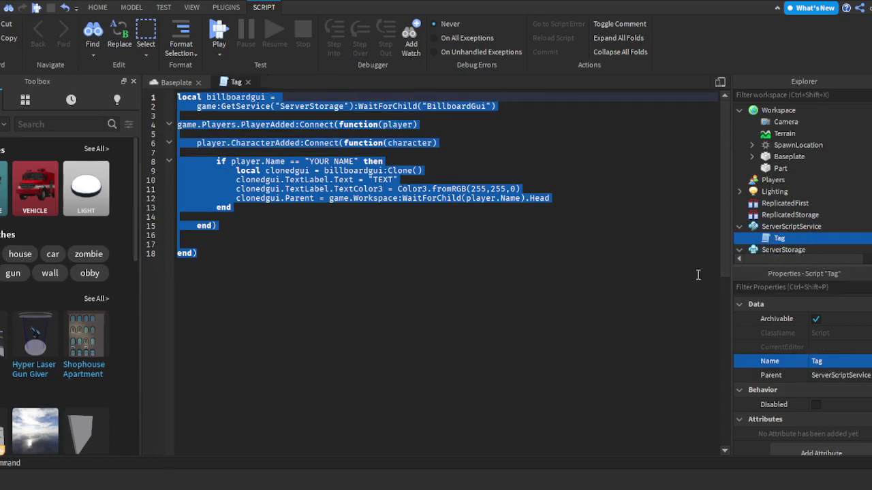
pyautogui.click(397, 218)
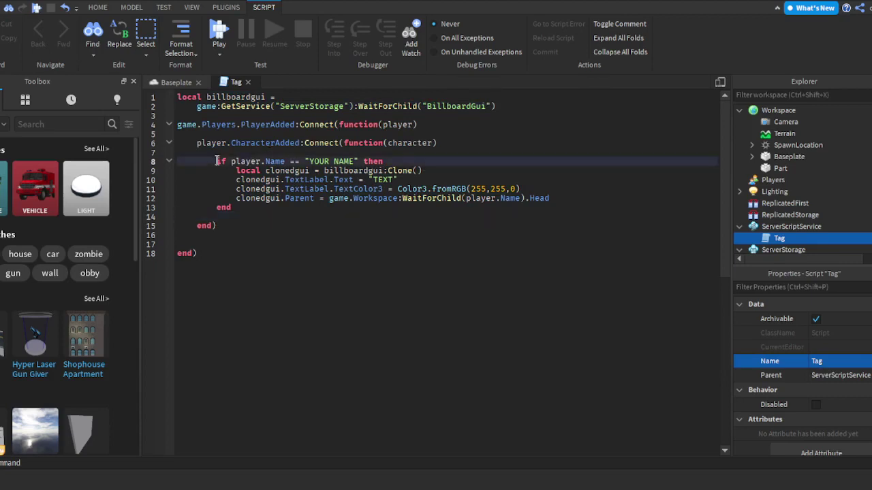
# Step: Replace the YOUR NAME placeholder in the player.Name condition with the player's own username
pyautogui.moveTo(216, 161); pyautogui.dragTo(355, 162)
pyautogui.click(355, 161)
pyautogui.press('BackSpace')
pyautogui.press('BackSpace')
pyautogui.press('BackSpace')
pyautogui.press('BackSpace')
pyautogui.press('BackSpace')
pyautogui.press('BackSpace')
pyautogui.press('BackSpace')
pyautogui.press('BackSpace')
pyautogui.press('BackSpace')
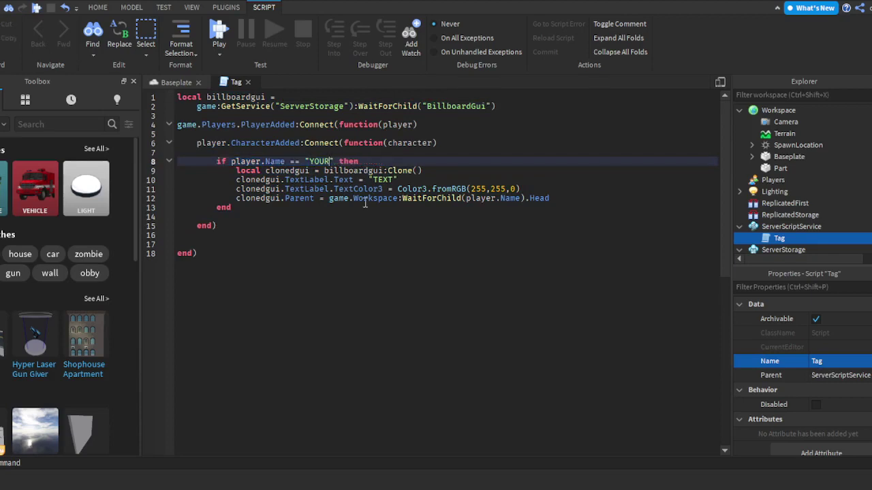
pyautogui.write('qxi63')
# Step: Set the cloned TextLabel's text in the Tag script to "Owner"
pyautogui.click(403, 199)
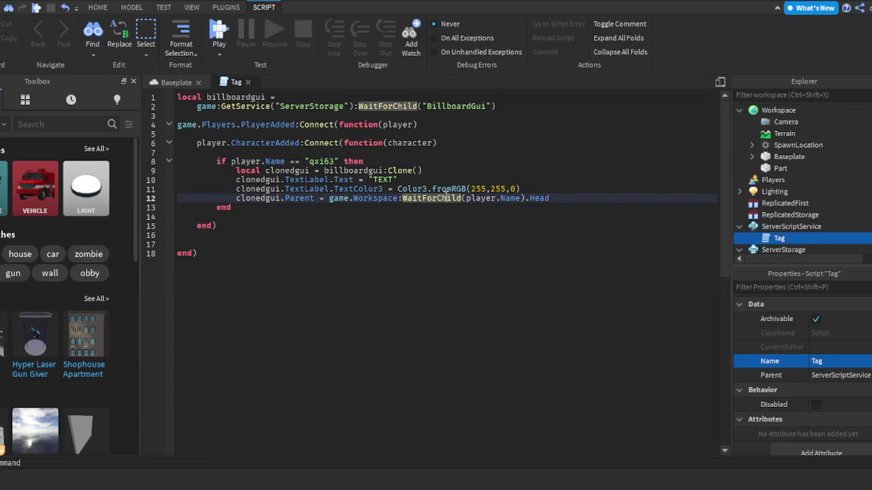
pyautogui.click(395, 180)
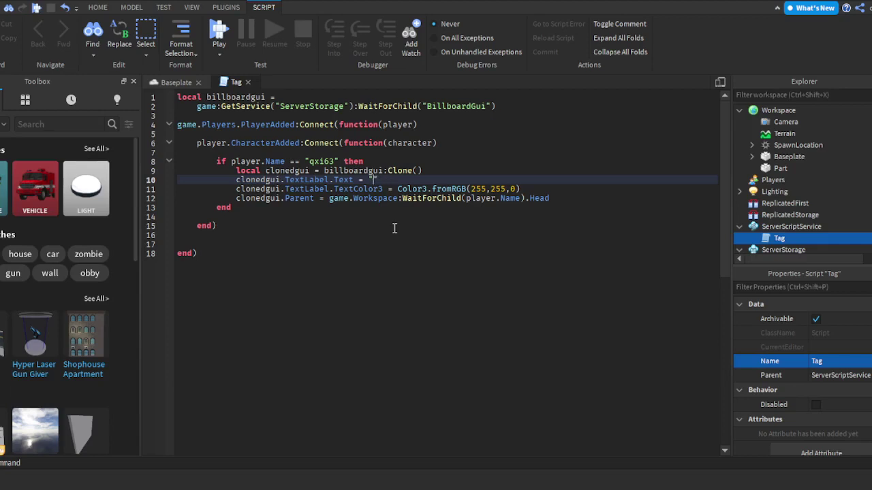
pyautogui.write('ner')
# Step: Look up the TextColor3 value of the TextLabel inside the BillboardGui in ServerStorage
pyautogui.click(479, 189)
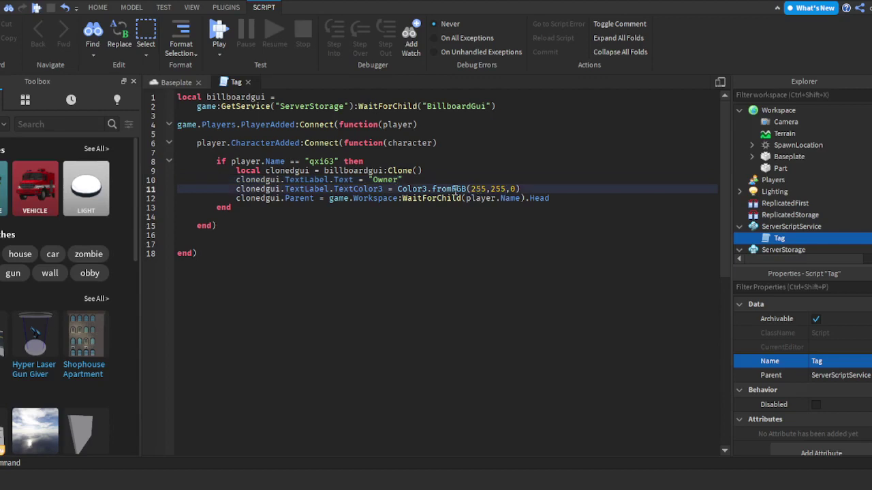
pyautogui.doubleClick(460, 189)
pyautogui.click(175, 82)
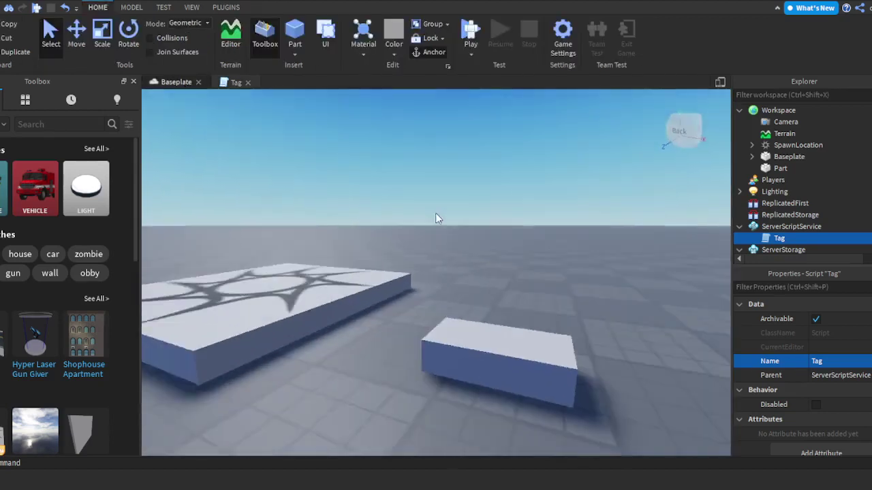
pyautogui.scroll(3, 432, 332)
pyautogui.click(432, 332)
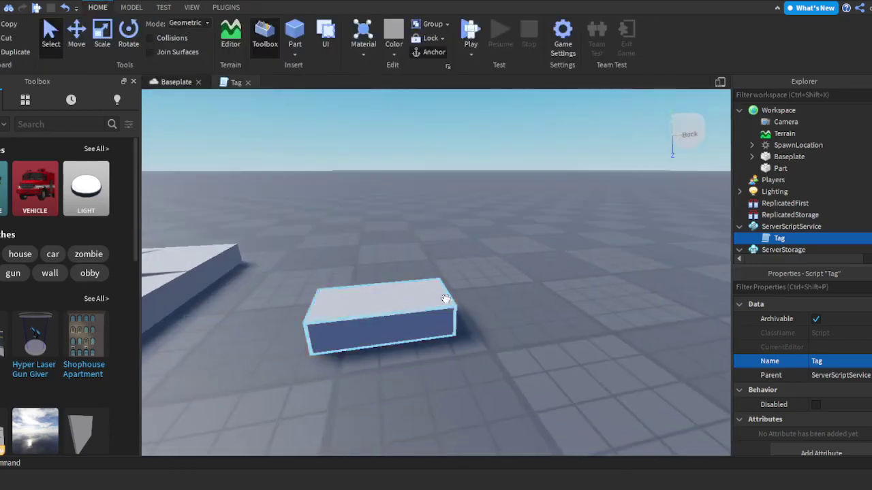
pyautogui.scroll(-2, 767, 228)
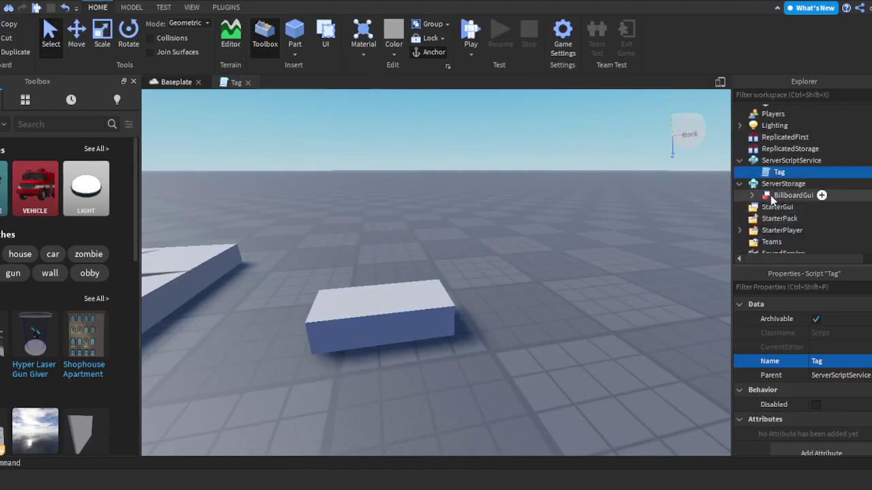
pyautogui.click(769, 196)
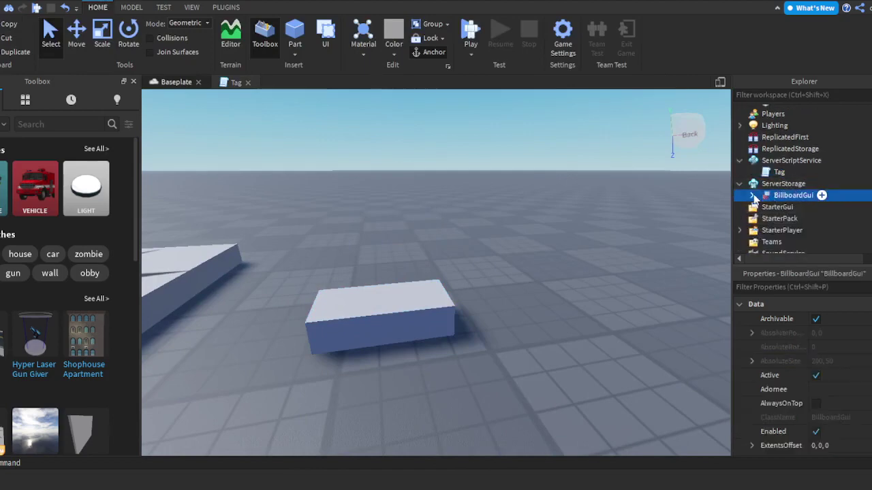
pyautogui.click(751, 195)
pyautogui.scroll(-1, 773, 204)
pyautogui.click(790, 175)
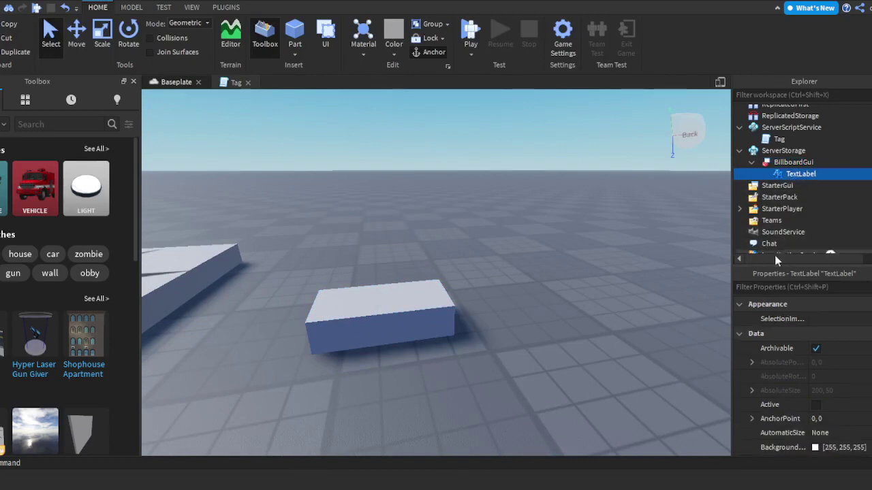
pyautogui.scroll(-12, 831, 377)
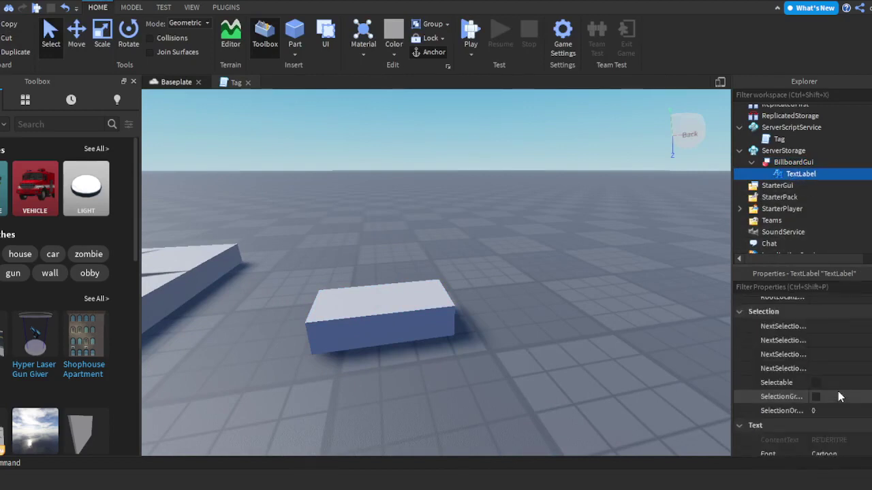
pyautogui.scroll(-2, 838, 391)
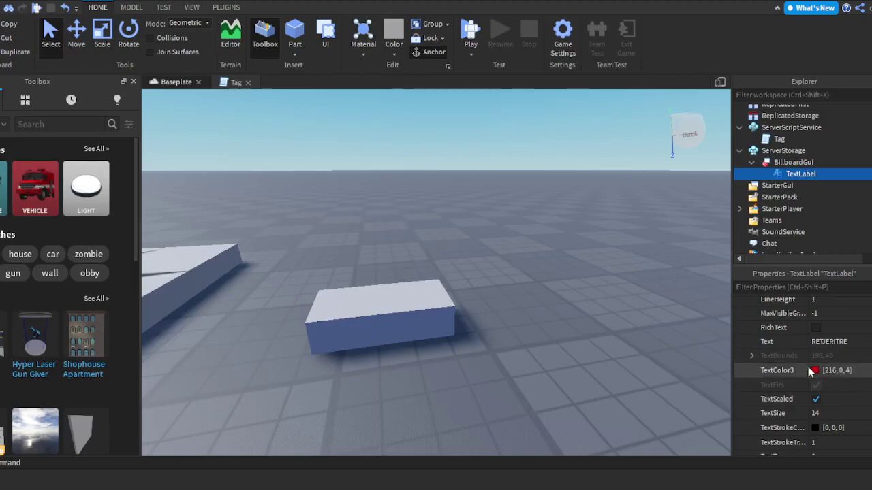
pyautogui.moveTo(665, 343); pyautogui.dragTo(664, 339, button='right')
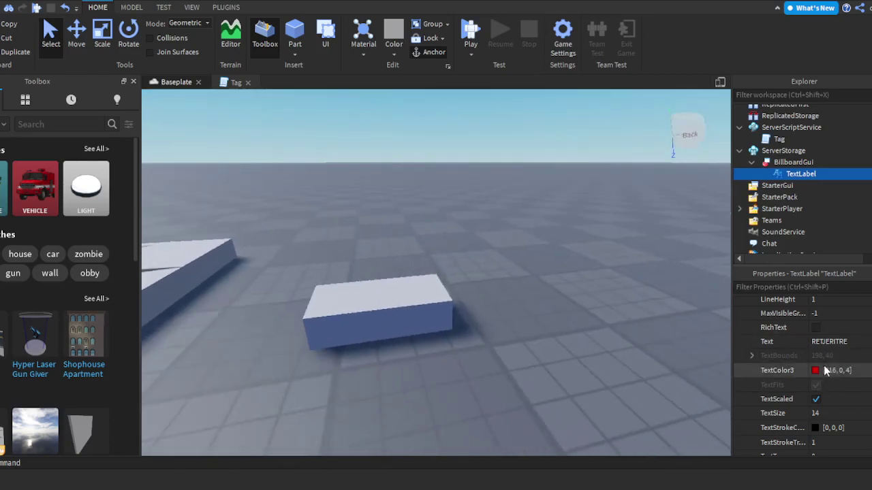
# Step: Reopen the Tag script and show the stored TextLabel's TextColor3 property beside it for reference
pyautogui.click(779, 139)
pyautogui.click(232, 84)
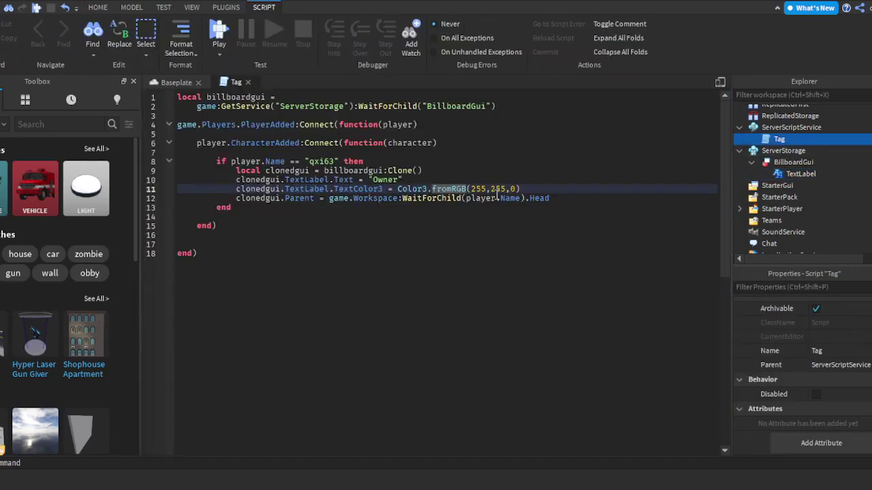
pyautogui.click(823, 162)
pyautogui.scroll(-3, 821, 341)
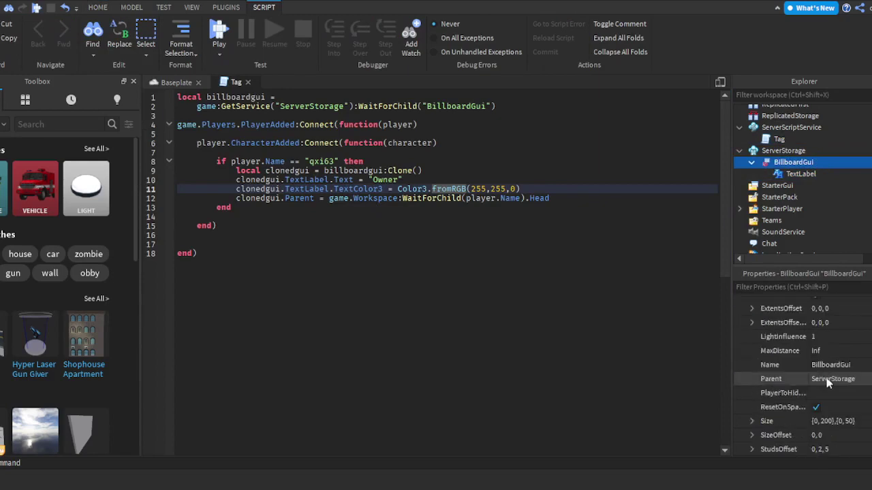
pyautogui.scroll(-5, 827, 382)
pyautogui.scroll(7, 827, 381)
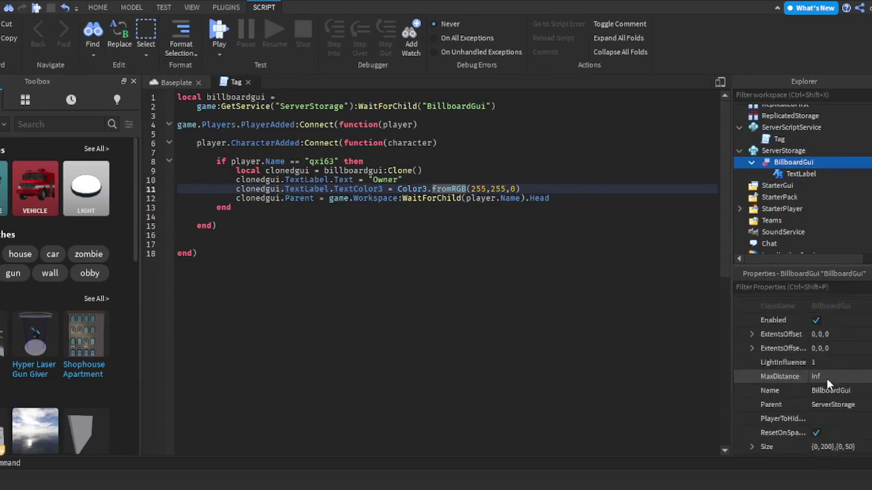
pyautogui.click(817, 174)
pyautogui.scroll(-5, 828, 346)
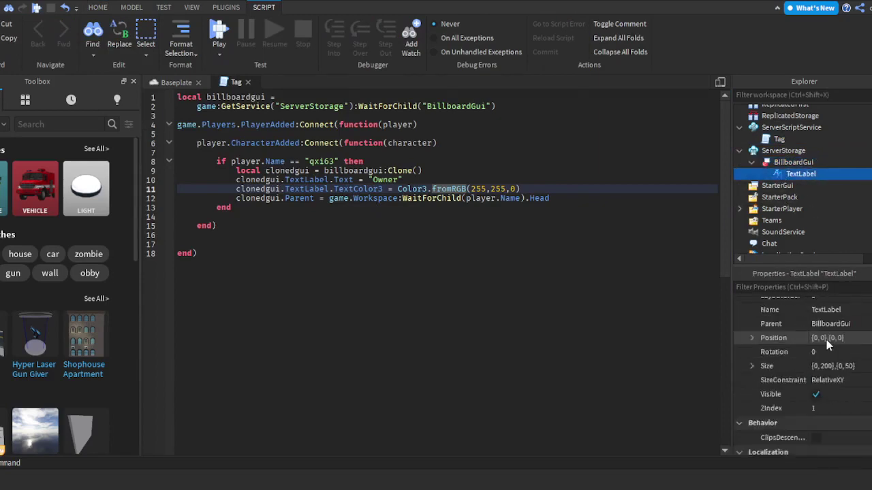
pyautogui.scroll(-7, 827, 344)
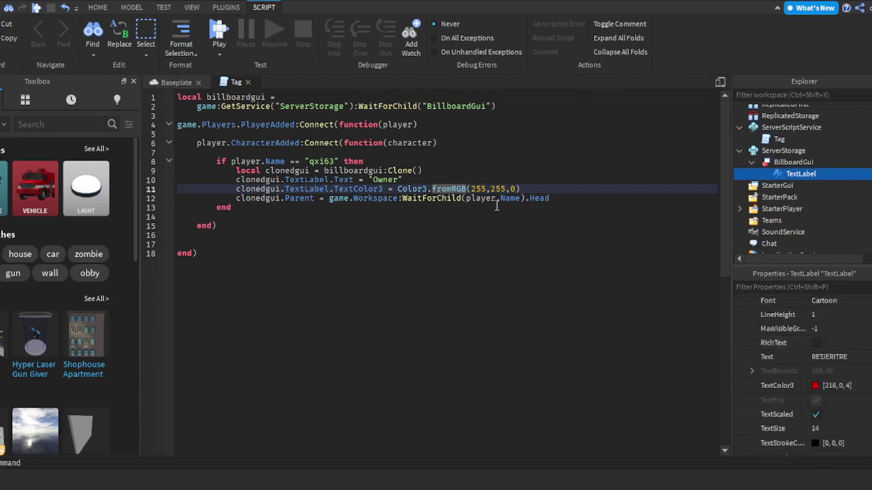
# Step: Set the TextColor3 line in the Tag script to Color3.fromRGB(216,0,4)
pyautogui.click(487, 189)
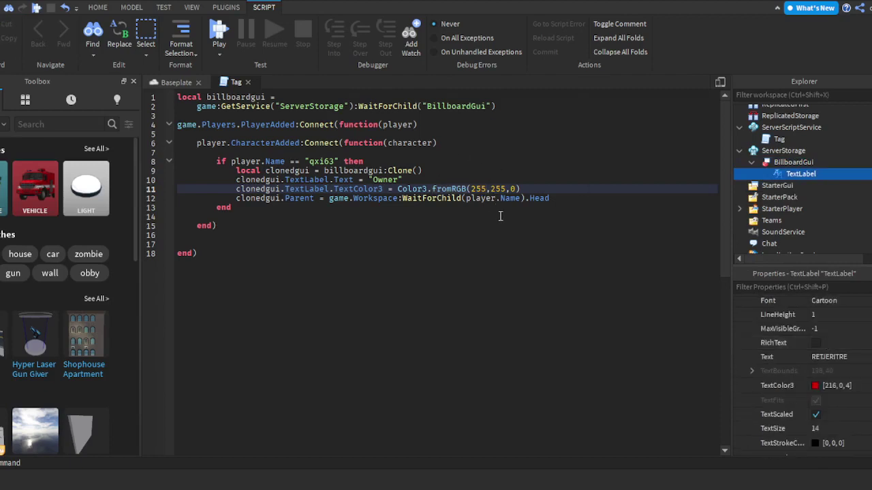
pyautogui.press('BackSpace')
pyautogui.press('BackSpace')
pyautogui.press('BackSpace')
pyautogui.write('216')
pyautogui.press('BackSpace')
pyautogui.press('BackSpace')
pyautogui.press('BackSpace')
pyautogui.write('0')
pyautogui.moveTo(255, 249); pyautogui.dragTo(266, 89)
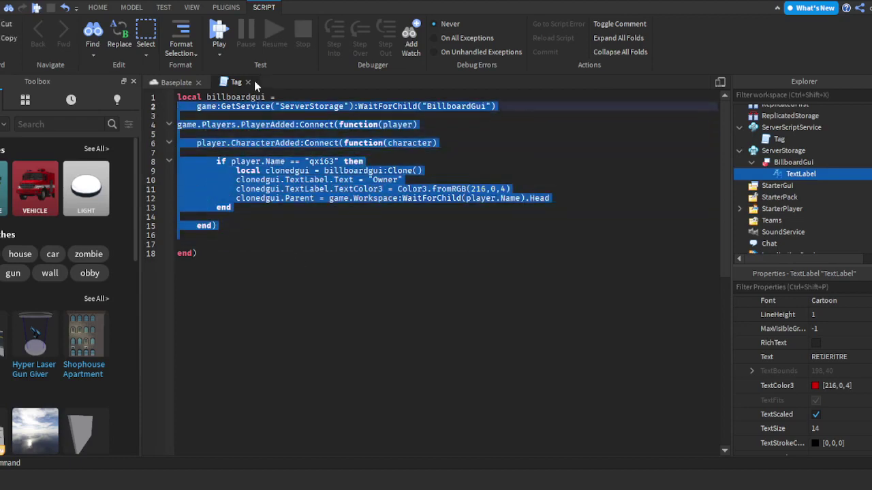
# Step: Close the Tag script and delete the small grey Part beside the spawn platform in the Baseplate
pyautogui.click(248, 82)
pyautogui.click(417, 166)
pyautogui.scroll(-5, 412, 165)
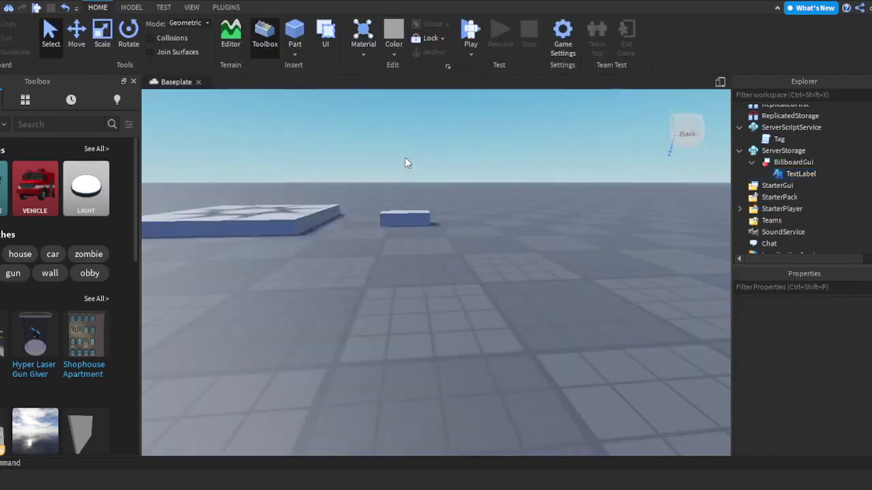
pyautogui.scroll(5, 405, 164)
pyautogui.click(740, 128)
pyautogui.click(740, 139)
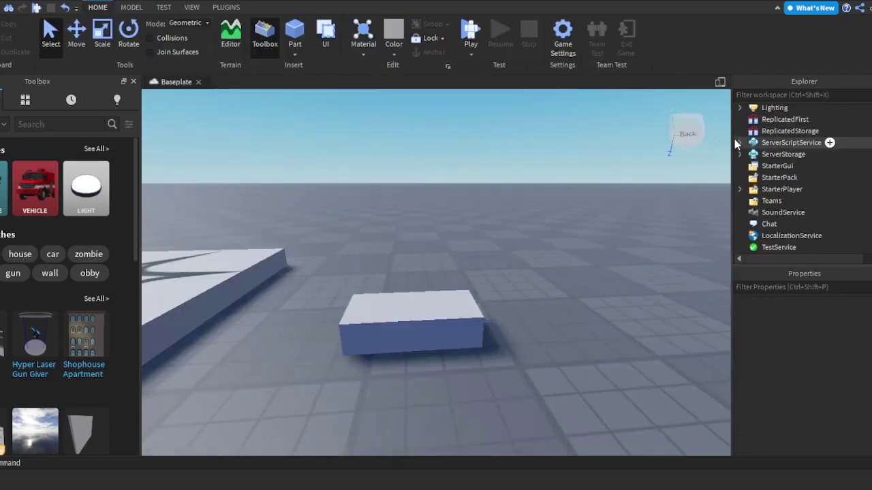
pyautogui.click(444, 300)
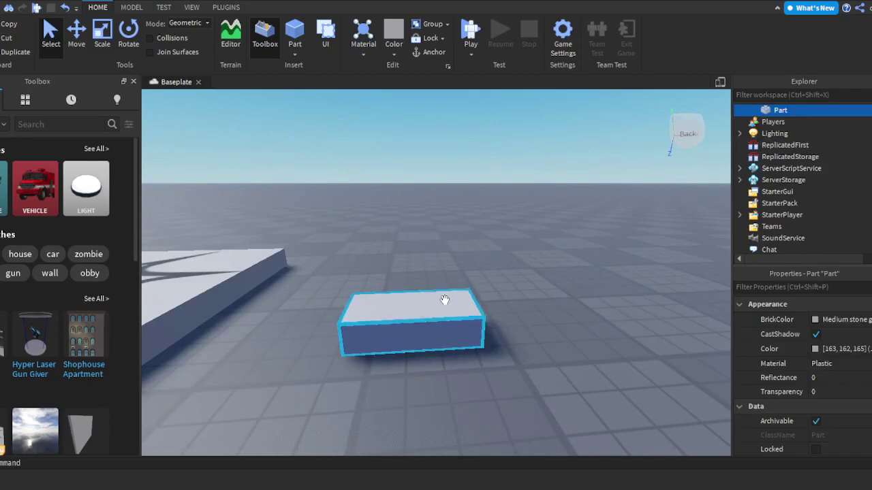
pyautogui.press('Delete')
# Step: Start a playtest and walk the character around the spawn platform to check the tag above its head
pyautogui.click(471, 33)
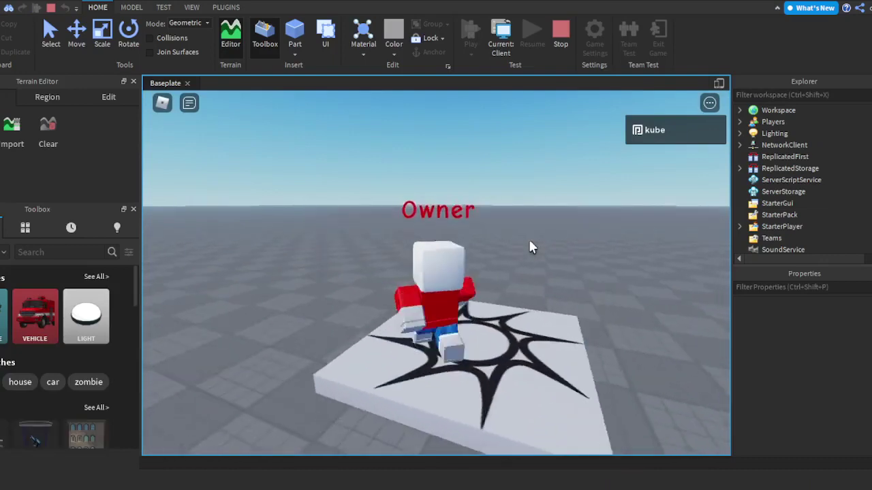
pyautogui.press('w')
pyautogui.press('s')
pyautogui.moveTo(468, 228); pyautogui.dragTo(467, 228, button='right')
pyautogui.press('w')
pyautogui.press('d')
pyautogui.press('s')
# Step: Send the chat messages "hello" and "sub to kube blox" as the player in the playtest
pyautogui.press('/')
pyautogui.write('hello')
pyautogui.press('Return')
pyautogui.press('s')
pyautogui.press('/')
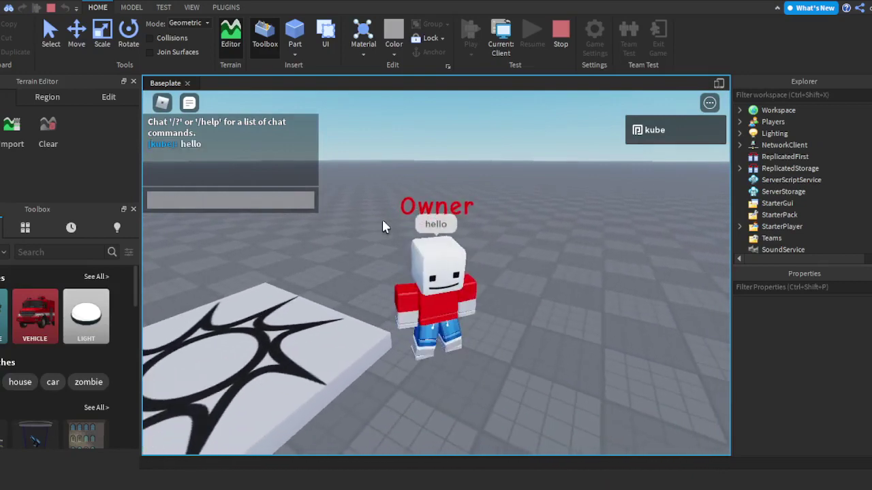
pyautogui.write('sub to kube blox')
pyautogui.press('Return')
# Step: Examine how the overhead tag and the chat bubbles are placed above the character from different distances and angles
pyautogui.press('s')
pyautogui.moveTo(320, 224)
pyautogui.mouseDown(button='right')
pyautogui.moveTo(295, 225)
pyautogui.moveTo(304, 229)
pyautogui.mouseUp(button='right')
pyautogui.scroll(3, 368, 249)
pyautogui.scroll(-1, 474, 172)
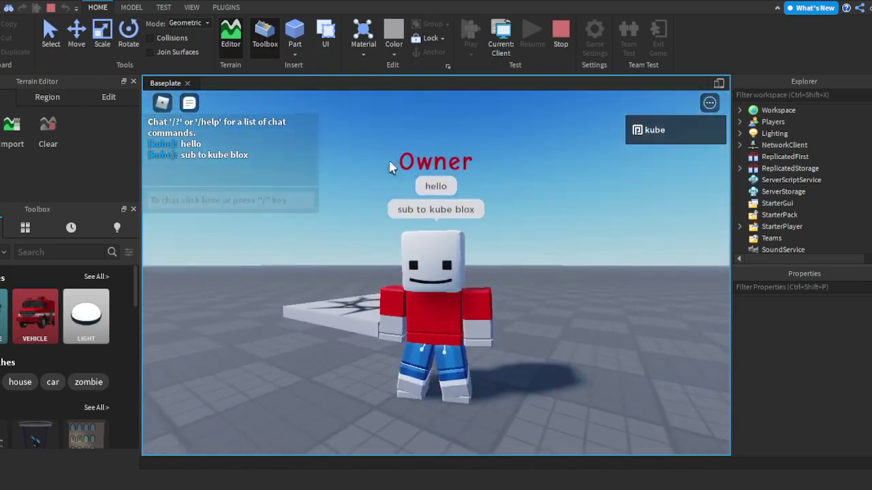
pyautogui.scroll(-3, 429, 197)
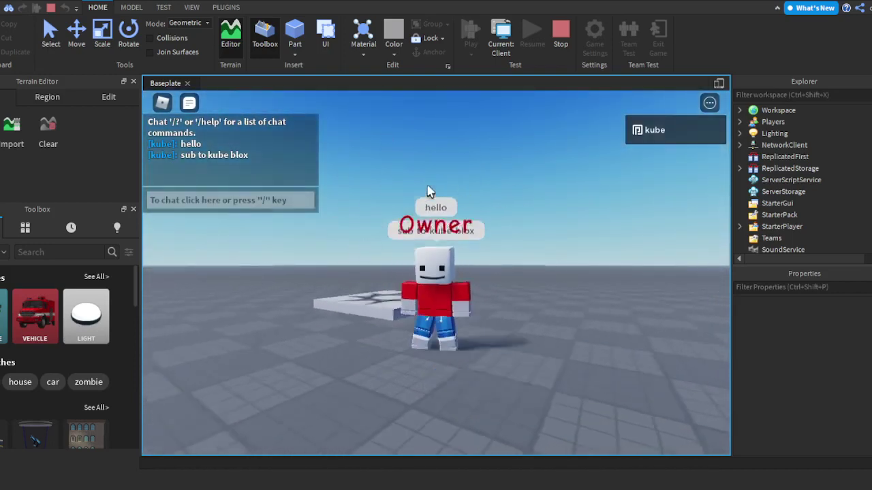
pyautogui.scroll(2, 455, 211)
pyautogui.moveTo(456, 212); pyautogui.dragTo(455, 209, button='right')
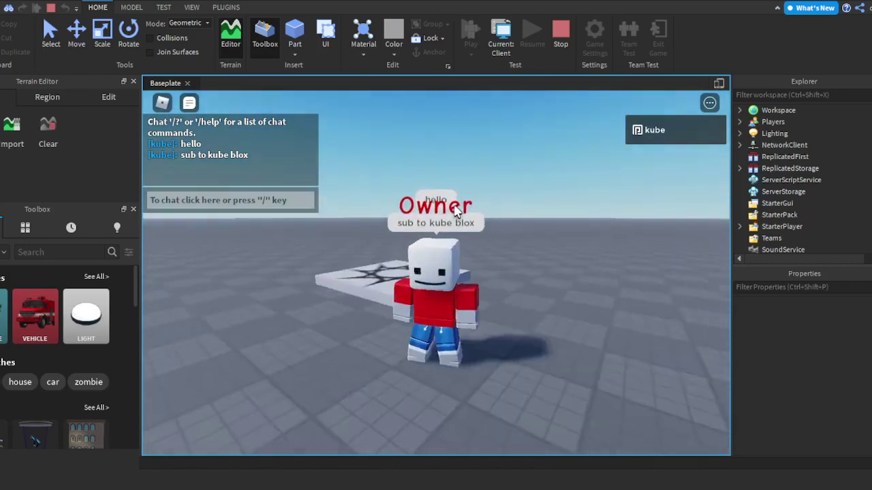
pyautogui.scroll(2, 564, 301)
pyautogui.moveTo(565, 301)
pyautogui.mouseDown(button='right')
pyautogui.moveTo(559, 294)
pyautogui.moveTo(561, 302)
pyautogui.mouseUp(button='right')
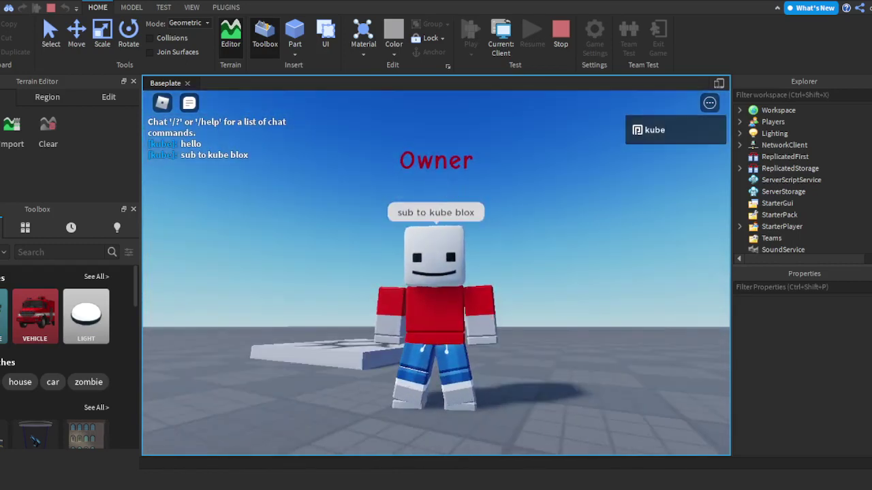